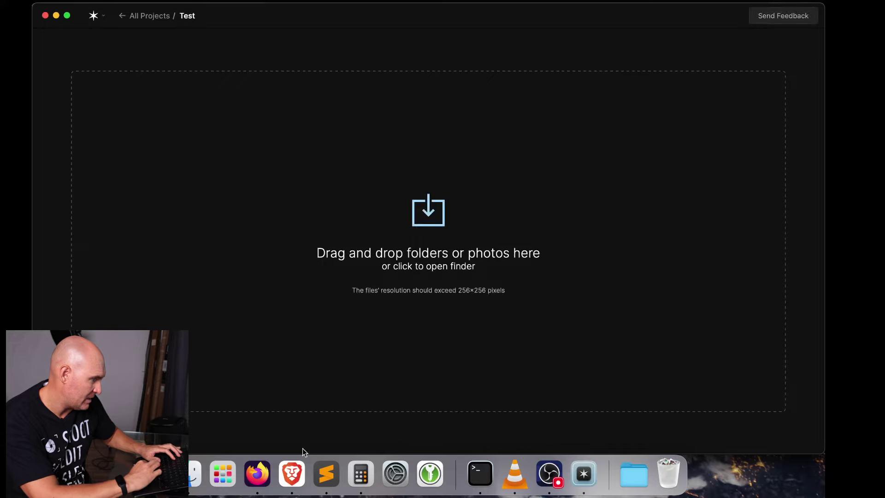
# Import all photos from the Selección Aperty folder in Finder into the Test project, and show the editor full screen
pyautogui.click(196, 473)
pyautogui.moveTo(341, 27); pyautogui.dragTo(419, 240)
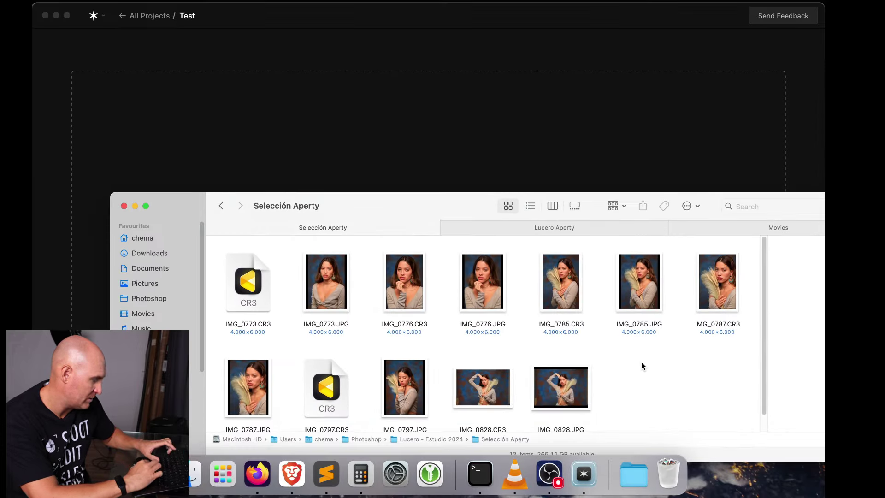
pyautogui.press('super+a')
pyautogui.moveTo(406, 286); pyautogui.dragTo(327, 131)
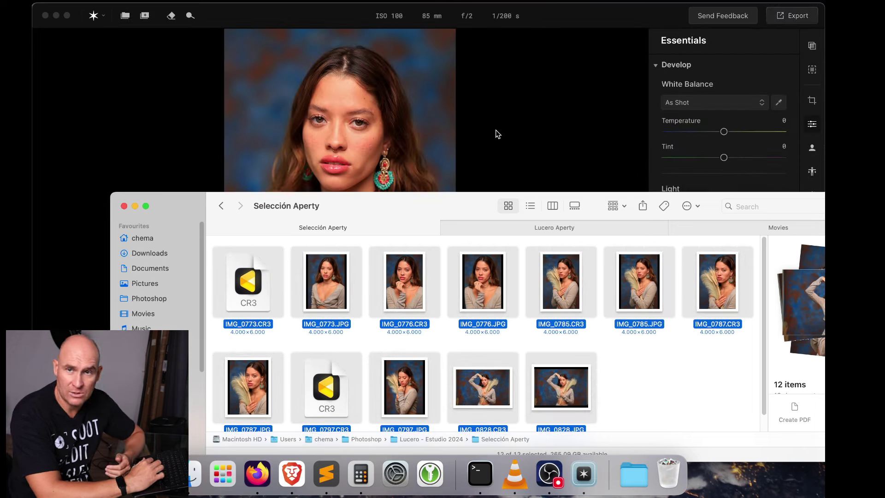
pyautogui.click(134, 207)
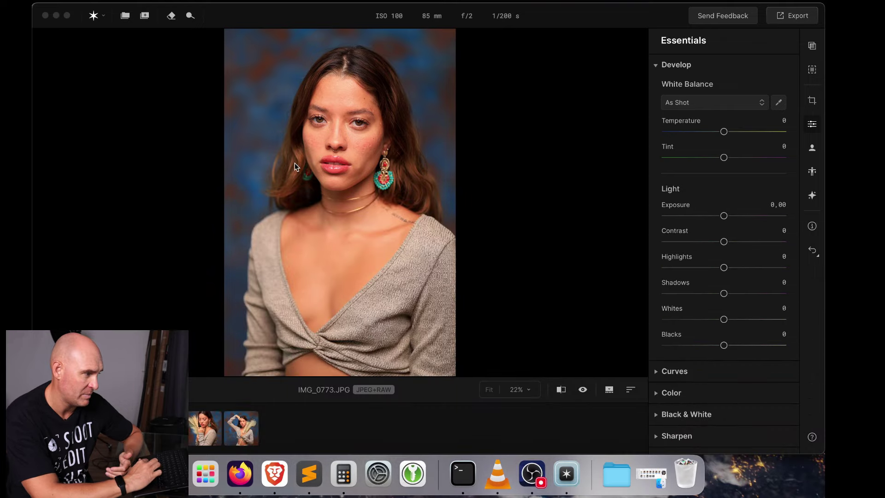
pyautogui.click(67, 16)
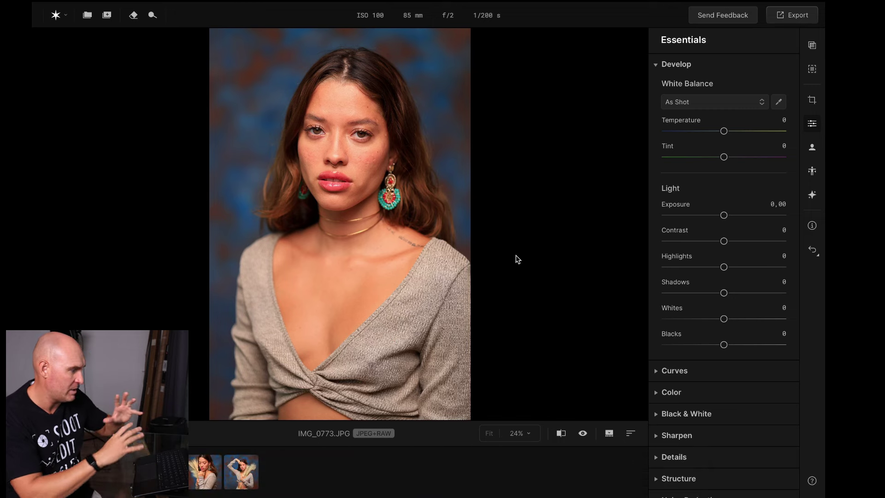
# Browse through the imported portraits and open IMG_0787.JPG
pyautogui.press('Right')
pyautogui.press('Right')
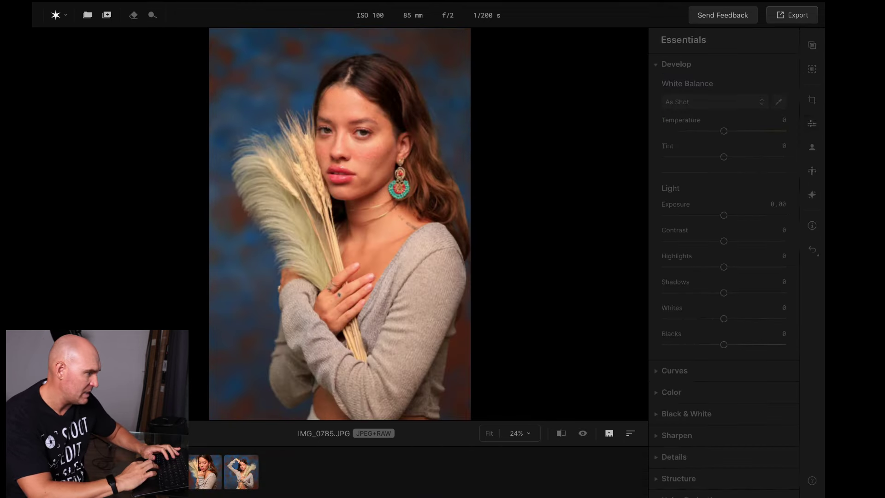
pyautogui.click(215, 466)
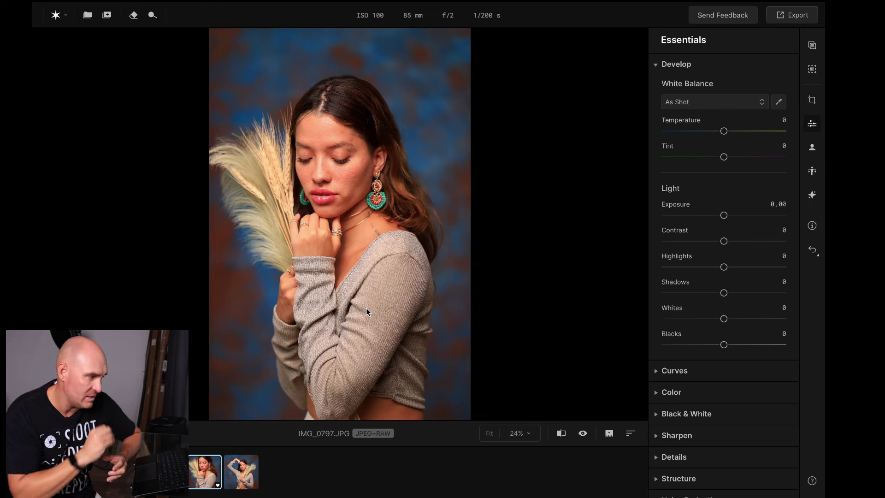
pyautogui.press('Right')
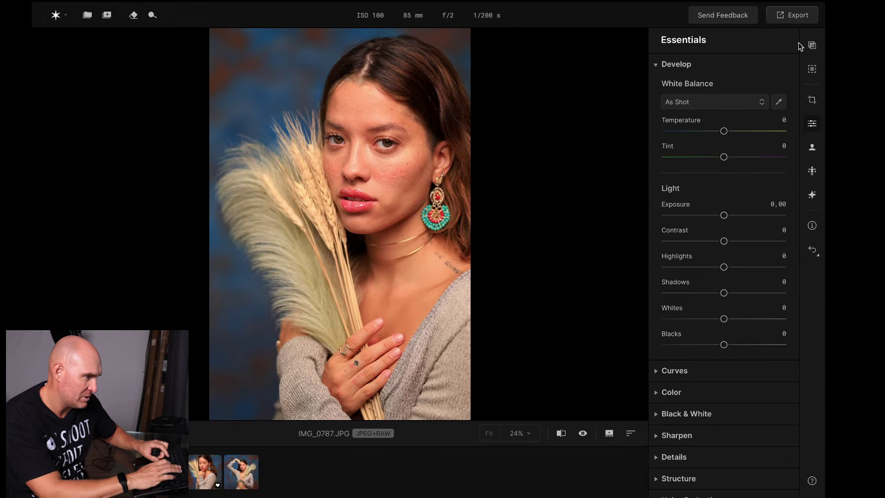
# Apply the saved custom preset from your own presets to IMG_0787.JPG
pyautogui.click(801, 105)
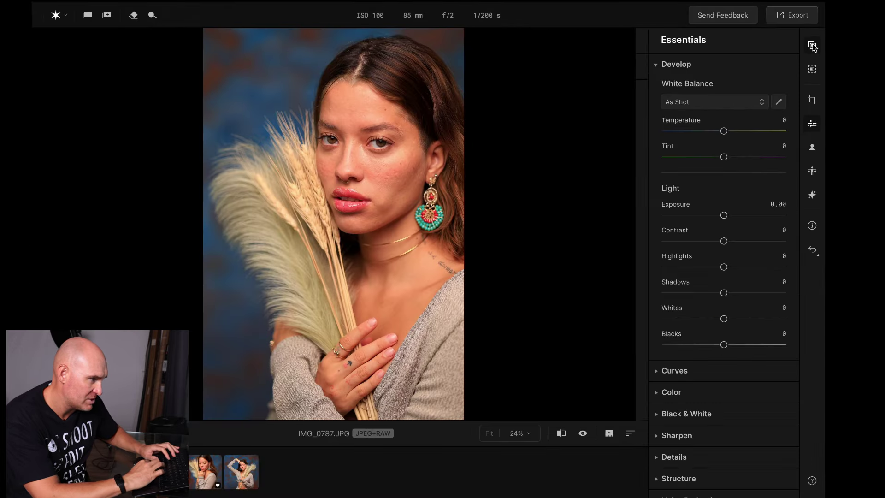
pyautogui.click(556, 70)
pyautogui.click(527, 69)
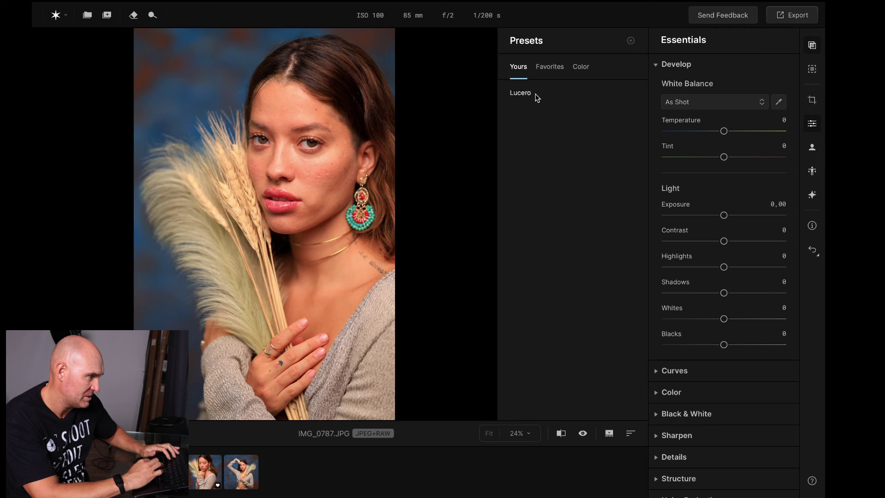
pyautogui.click(520, 95)
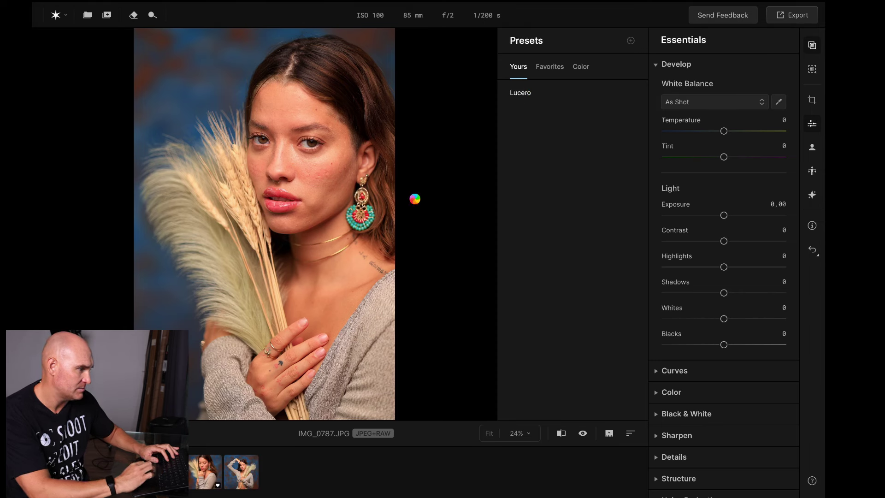
# Examine the face at 100% zoom, compare it before and after the preset, and move on to IMG_0776.JPG
pyautogui.click(271, 138)
pyautogui.click(347, 134)
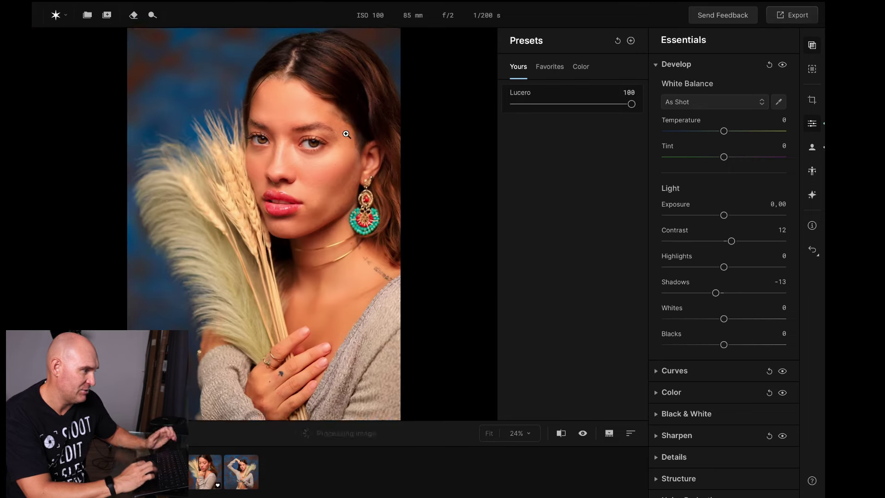
pyautogui.click(346, 134)
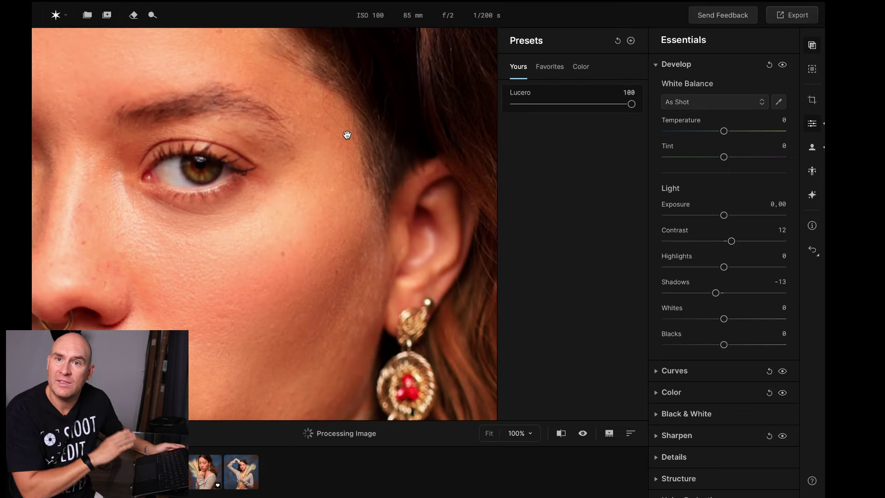
pyautogui.click(178, 223)
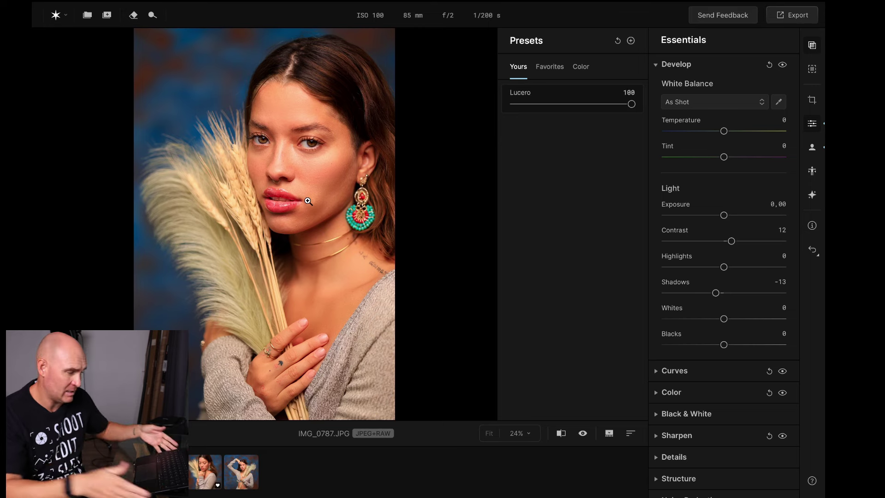
pyautogui.click(303, 175)
pyautogui.moveTo(281, 132); pyautogui.dragTo(332, 261)
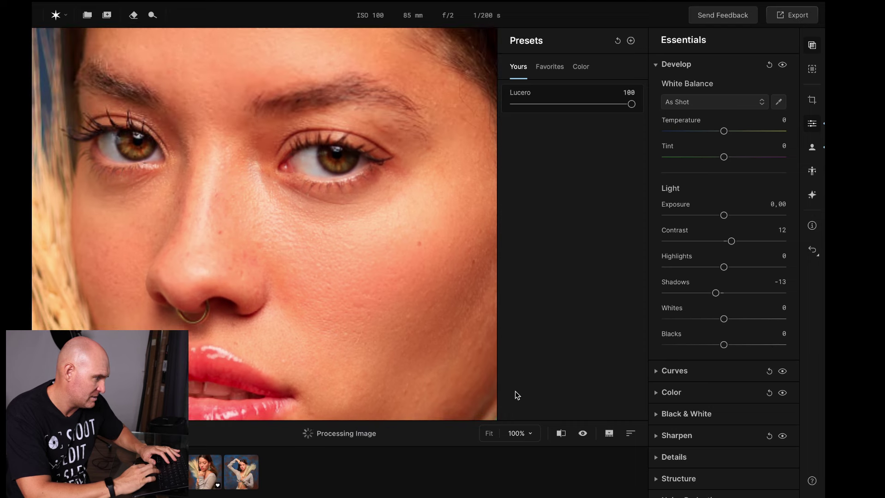
pyautogui.click(583, 434)
pyautogui.click(583, 433)
pyautogui.click(583, 433)
pyautogui.click(583, 433)
pyautogui.click(583, 434)
pyautogui.click(583, 433)
pyautogui.click(166, 230)
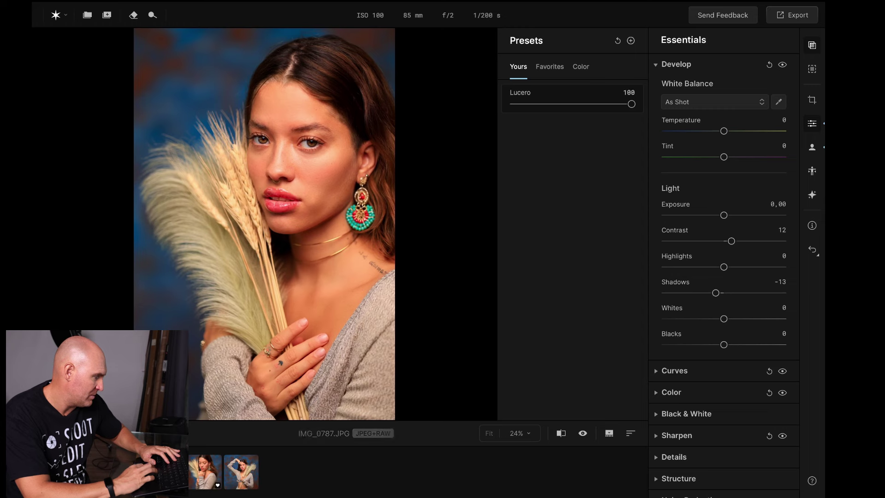
pyautogui.press('Right')
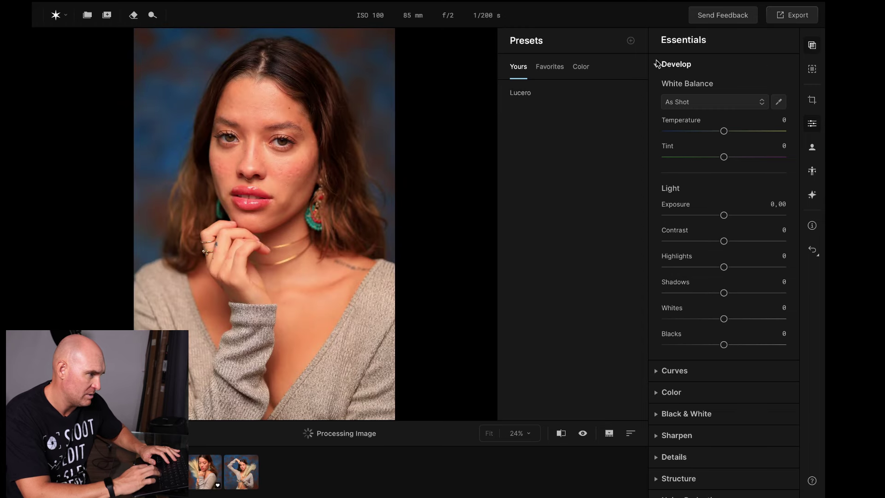
# Add a background mask to IMG_0776.JPG and set its white balance temperature to -62
pyautogui.click(812, 69)
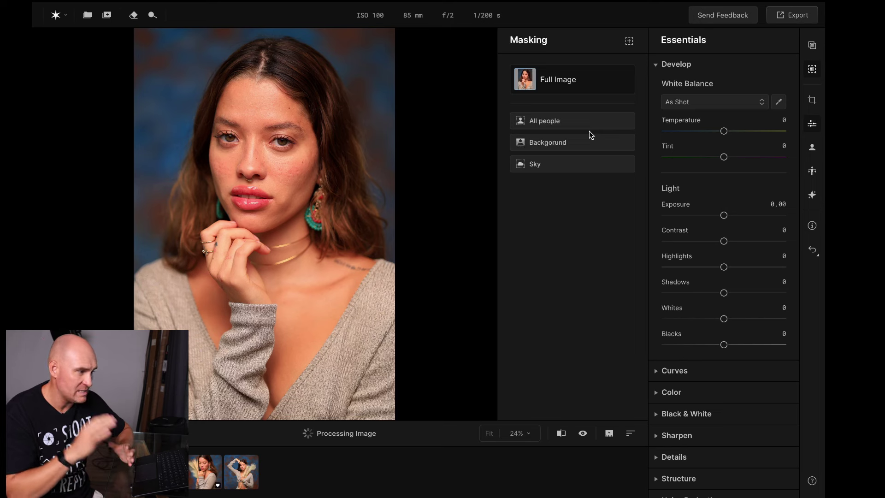
pyautogui.click(549, 142)
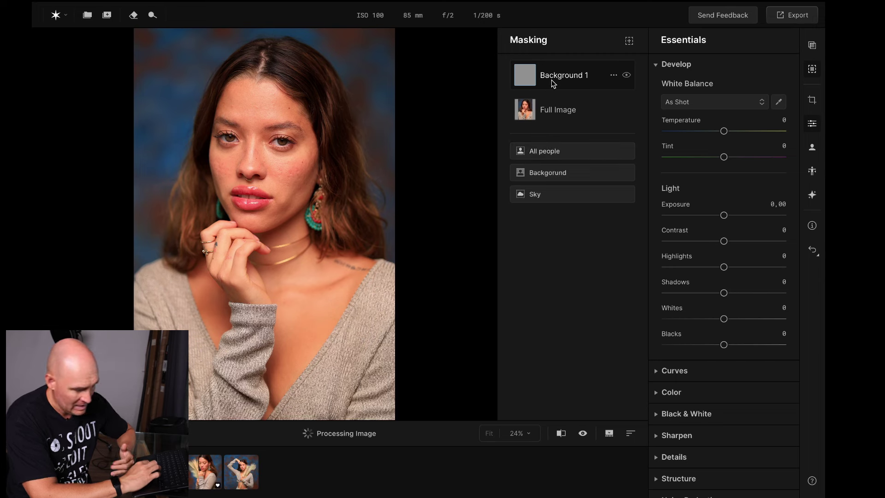
pyautogui.moveTo(724, 131); pyautogui.dragTo(651, 133)
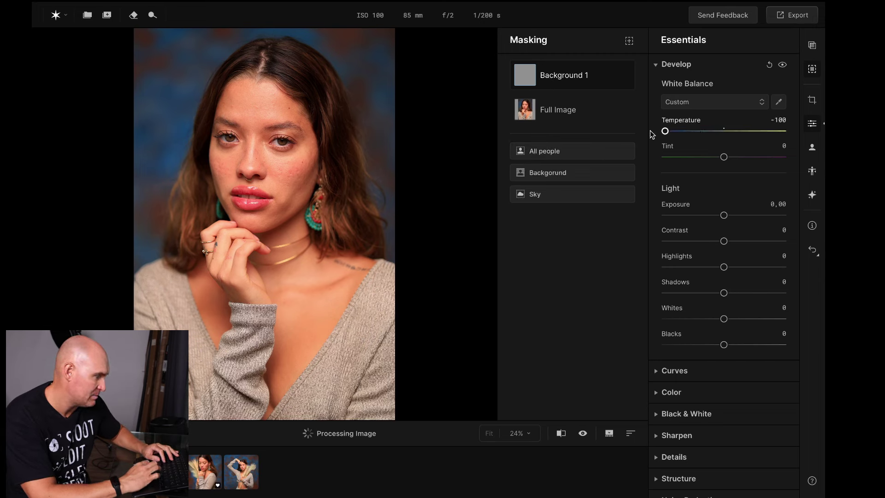
pyautogui.moveTo(669, 134); pyautogui.dragTo(692, 132)
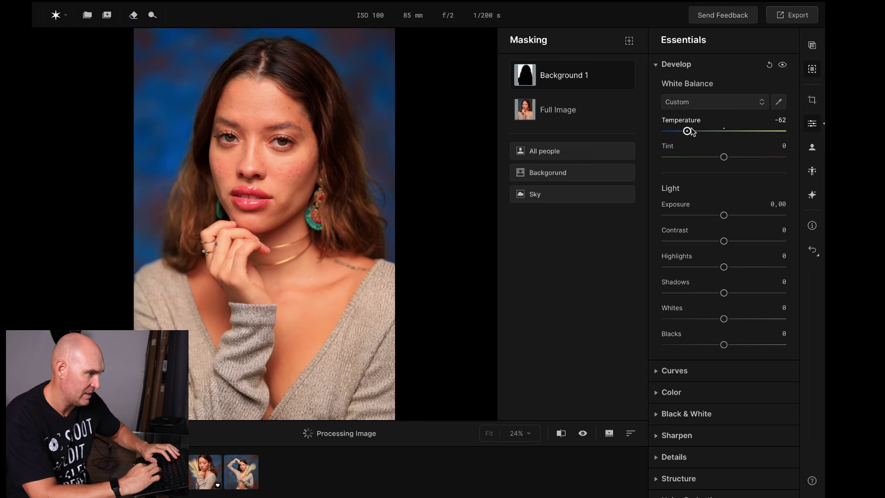
# Reset the background mask's temperature and delete the mask
pyautogui.doubleClick(684, 120)
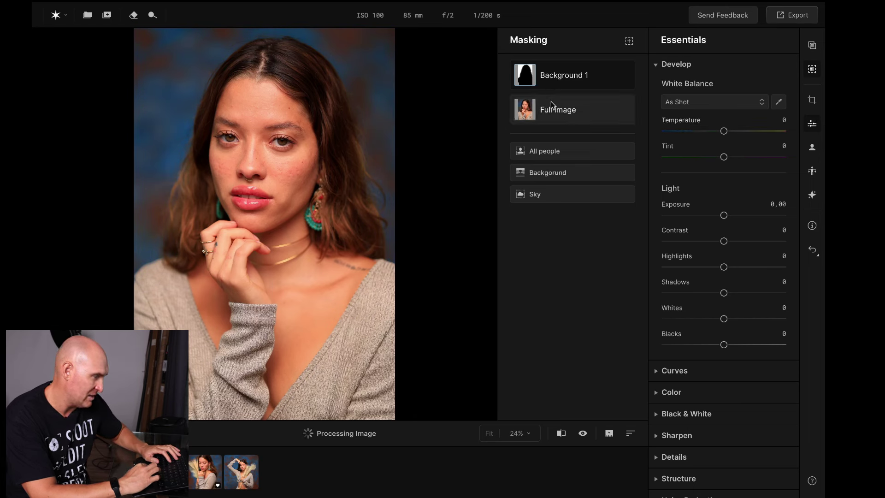
pyautogui.click(613, 74)
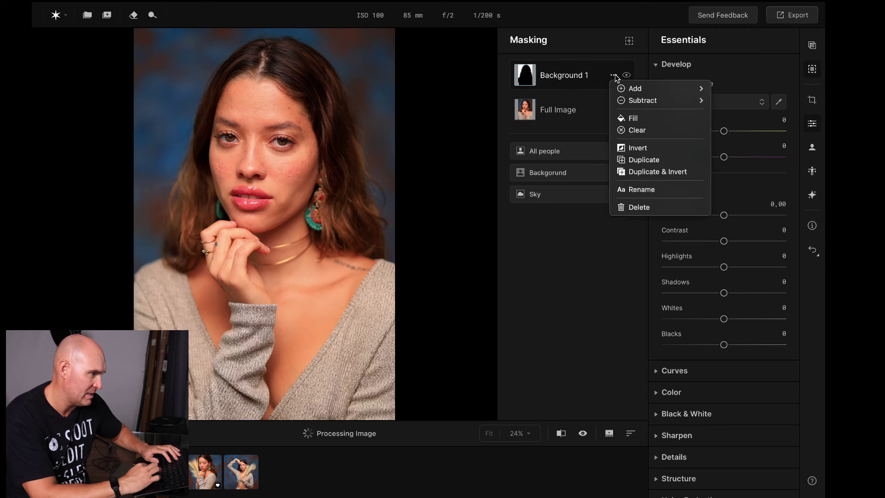
pyautogui.click(638, 207)
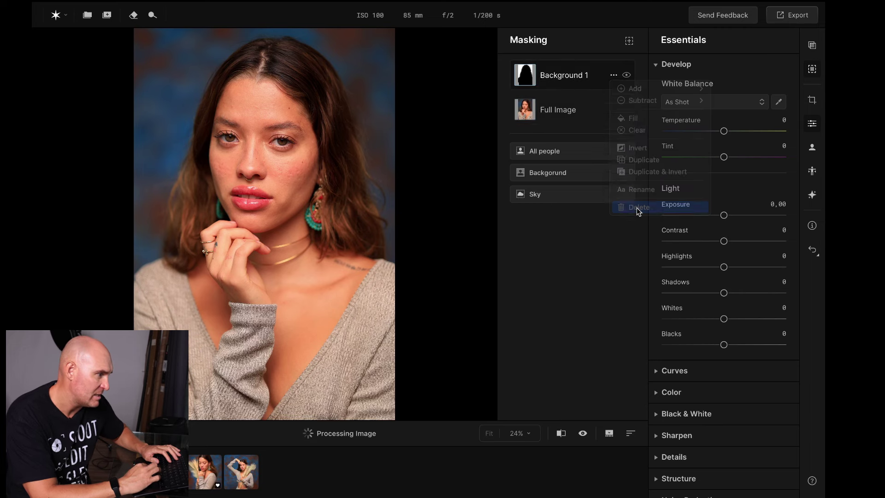
pyautogui.click(813, 70)
pyautogui.click(812, 147)
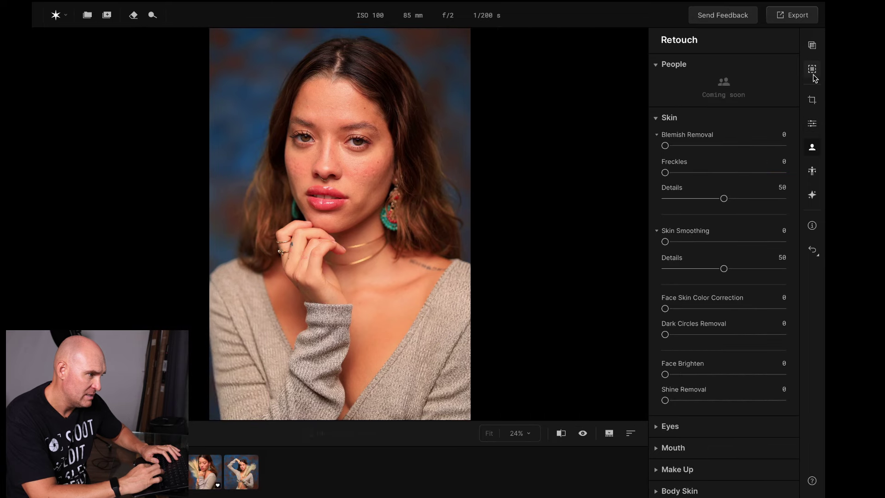
pyautogui.click(812, 100)
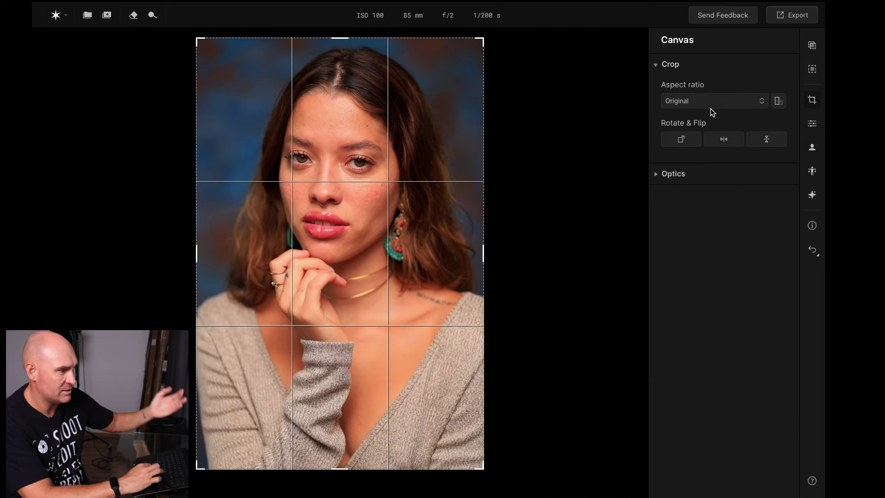
# Set the photo's Vibrance to 24 in the essential color adjustments
pyautogui.click(812, 124)
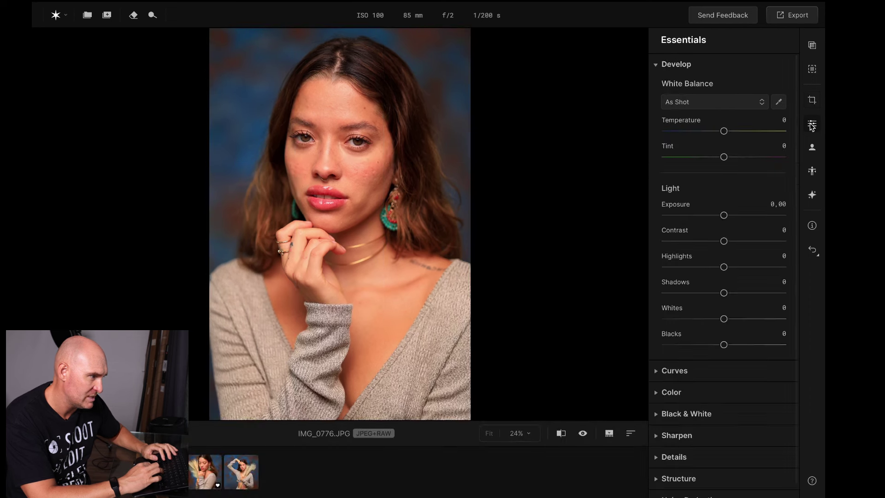
pyautogui.scroll(-1, 693, 220)
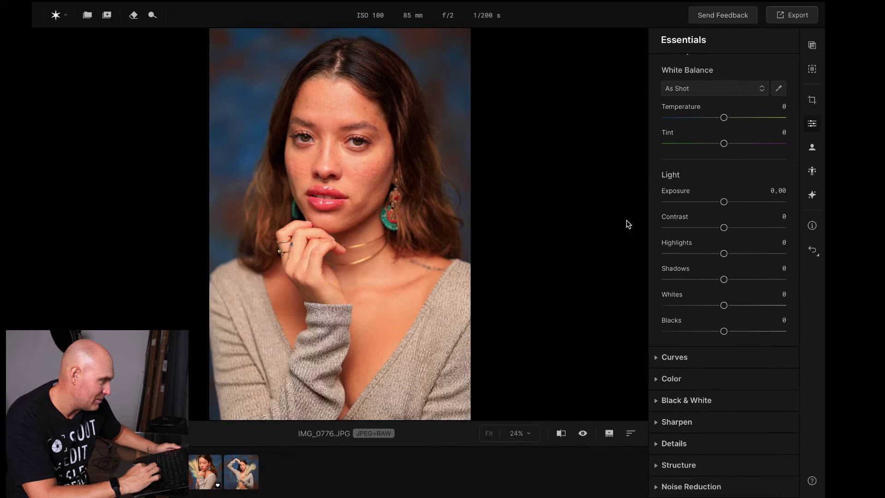
pyautogui.click(658, 380)
pyautogui.scroll(-5, 687, 379)
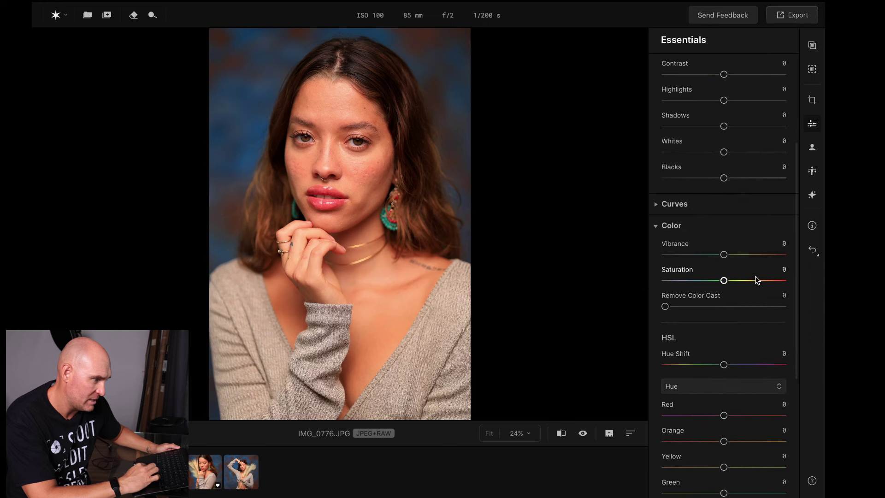
pyautogui.moveTo(723, 254); pyautogui.dragTo(741, 256)
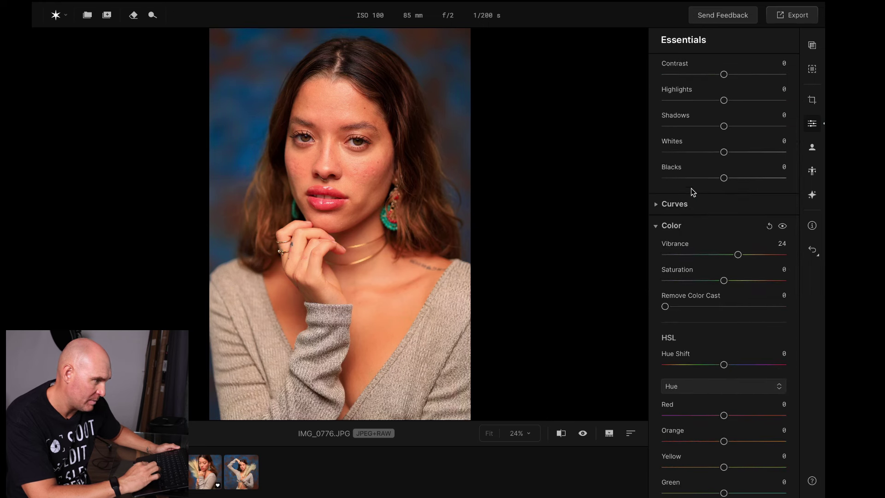
# Move the white and black points of the main tone curve slightly inward to strengthen the contrast
pyautogui.scroll(1, 694, 191)
pyautogui.scroll(-4, 694, 350)
pyautogui.scroll(-4, 687, 380)
pyautogui.scroll(8, 687, 381)
pyautogui.click(656, 252)
pyautogui.scroll(-3, 683, 298)
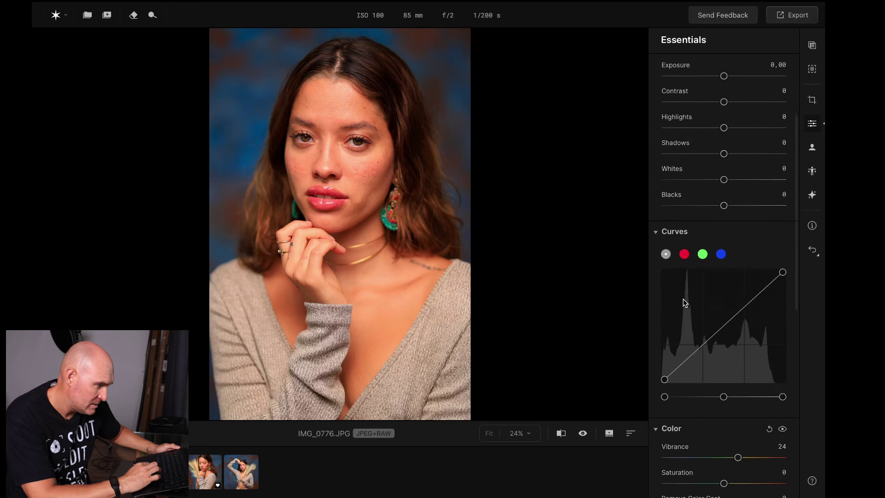
pyautogui.moveTo(783, 353); pyautogui.dragTo(778, 354)
pyautogui.moveTo(667, 354); pyautogui.dragTo(670, 353)
# Set Contrast to 9 and Shadows to 13, and compare the photo before and after the edits
pyautogui.scroll(5, 763, 197)
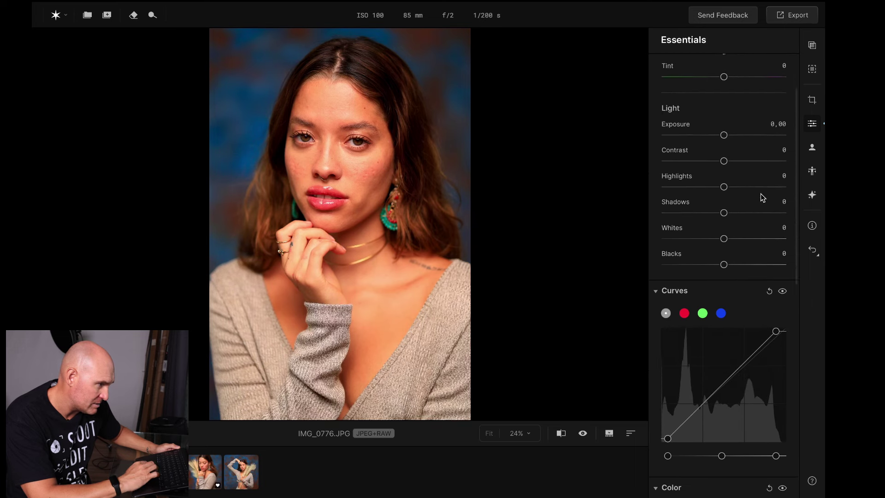
pyautogui.moveTo(724, 186); pyautogui.dragTo(729, 188)
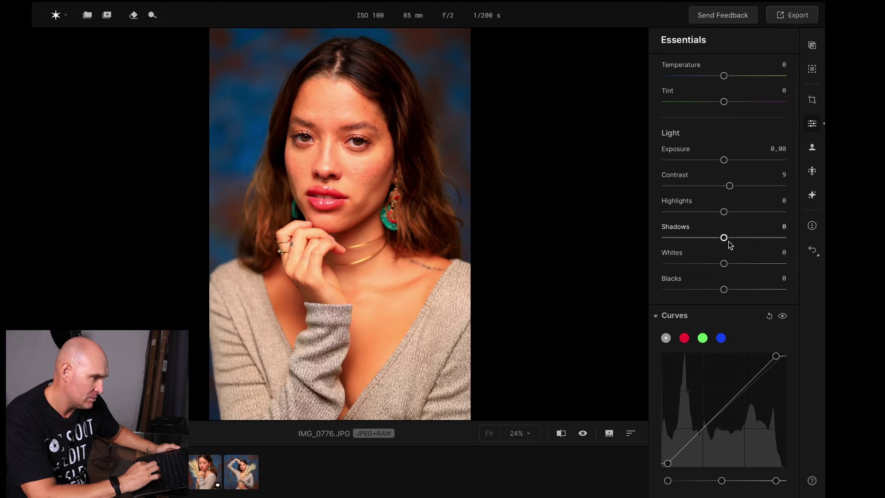
pyautogui.moveTo(724, 238); pyautogui.dragTo(731, 238)
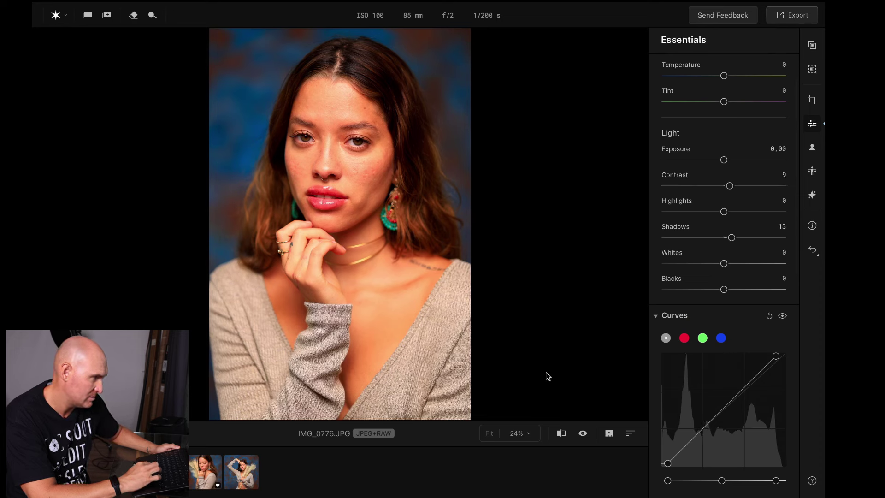
pyautogui.click(582, 433)
pyautogui.click(582, 433)
pyautogui.click(582, 433)
pyautogui.click(582, 433)
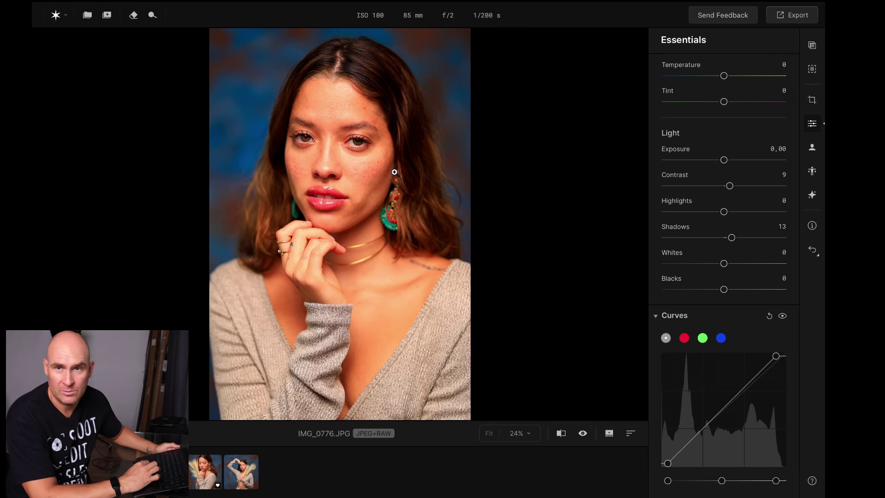
pyautogui.scroll(-10, 691, 179)
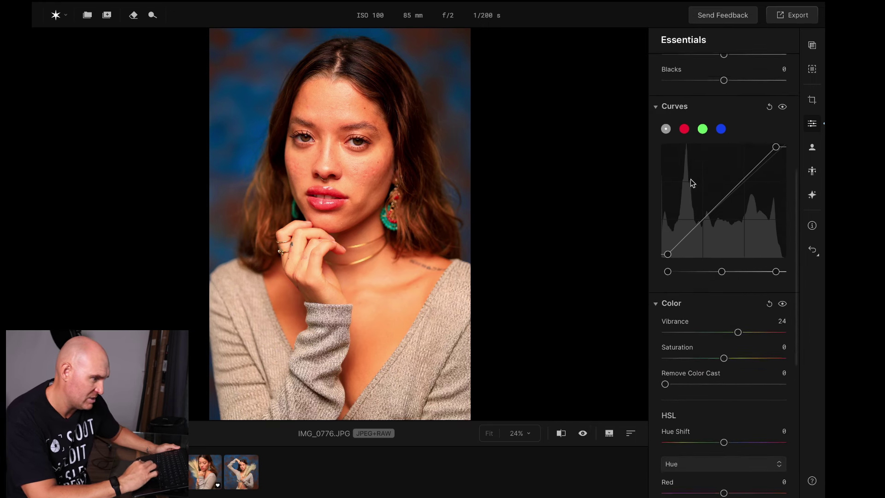
# Collapse the Develop, Curves and Color sections of the essential adjustments
pyautogui.scroll(1, 690, 179)
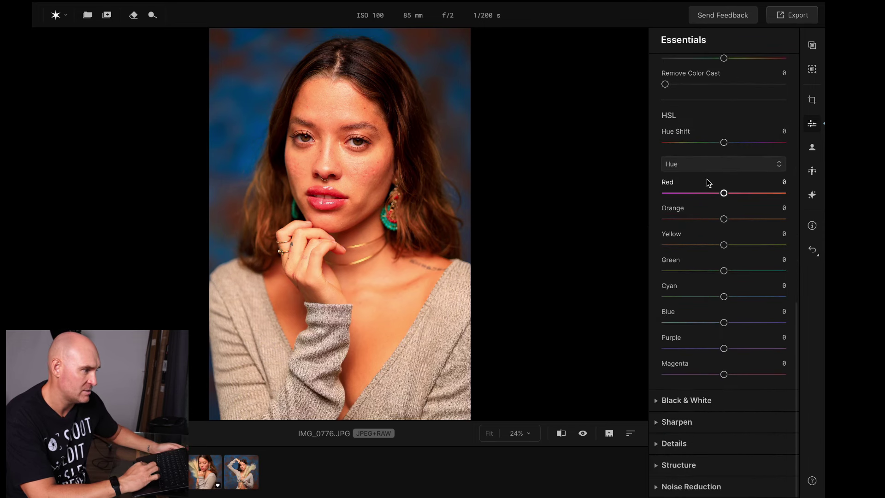
pyautogui.scroll(8, 707, 182)
pyautogui.scroll(5, 692, 259)
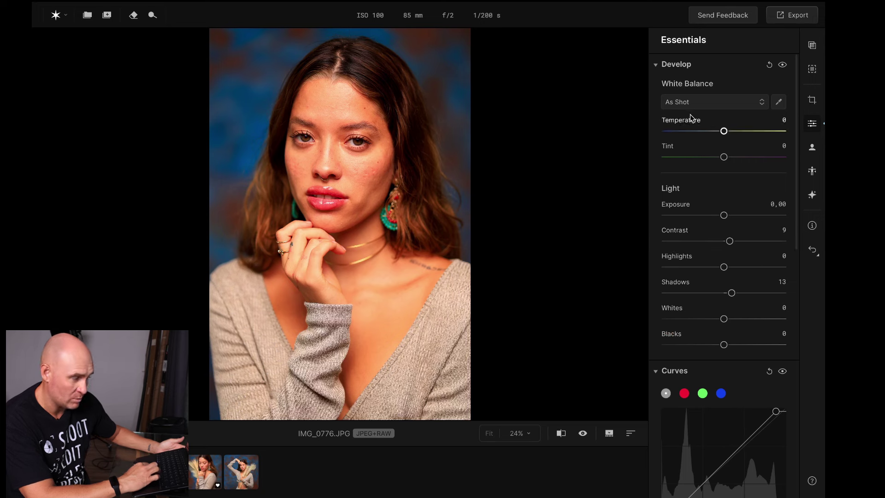
pyautogui.click(656, 67)
pyautogui.click(655, 86)
pyautogui.click(655, 108)
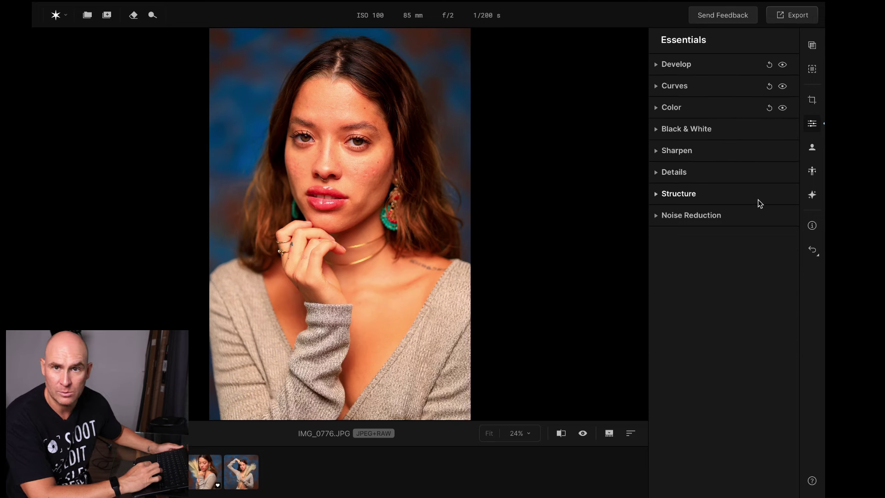
# Open the Retouch adjustments and set the skin's Blemish Removal to 100 on the enlarged face
pyautogui.click(812, 147)
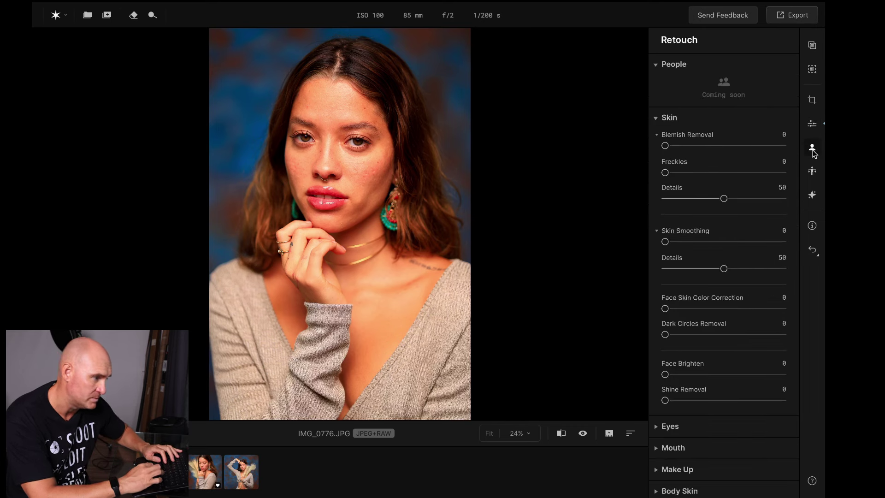
pyautogui.click(329, 154)
pyautogui.moveTo(517, 209); pyautogui.dragTo(360, 163)
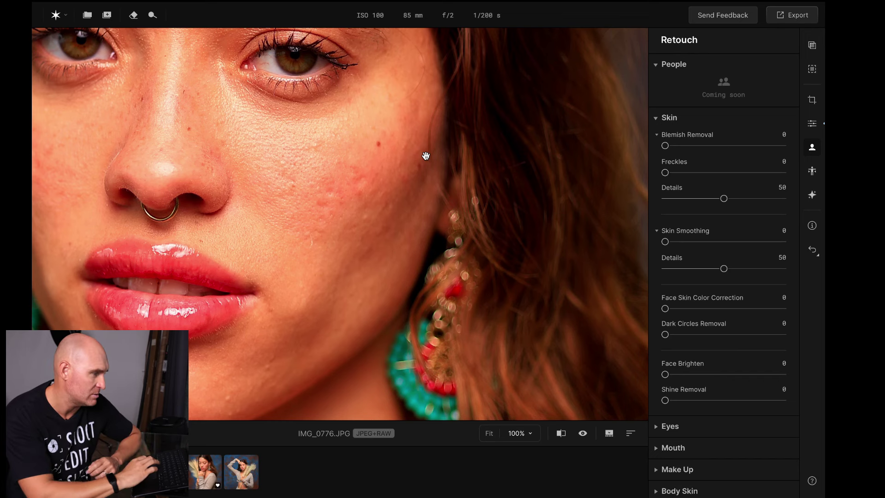
pyautogui.click(731, 145)
pyautogui.doubleClick(730, 145)
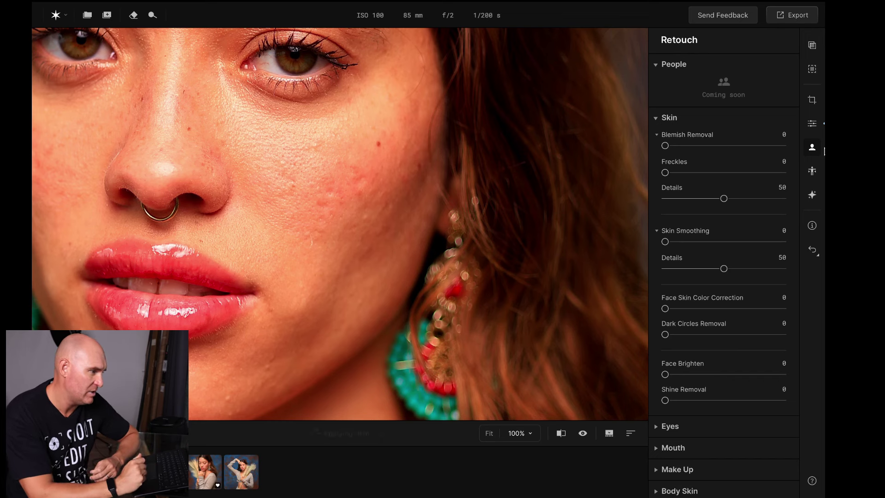
pyautogui.moveTo(770, 145); pyautogui.dragTo(788, 146)
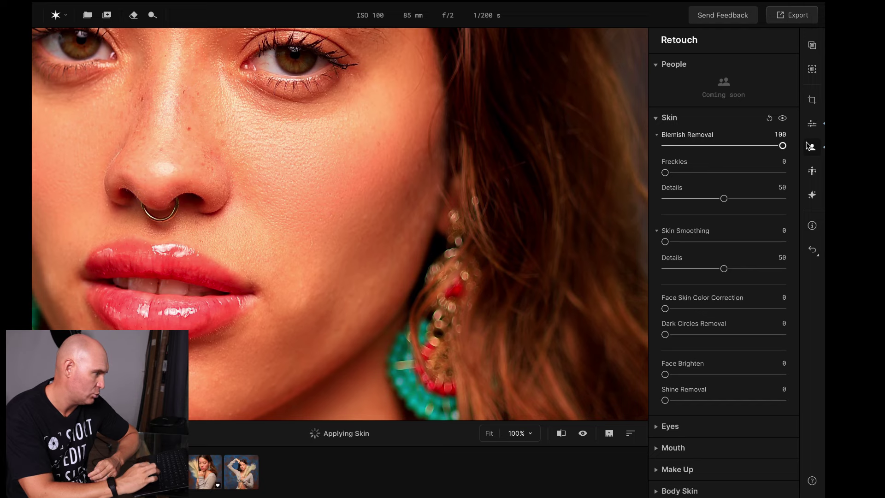
# Set Blemish Removal to 28 and its Details to 100
pyautogui.moveTo(296, 113); pyautogui.dragTo(340, 165)
pyautogui.click(745, 145)
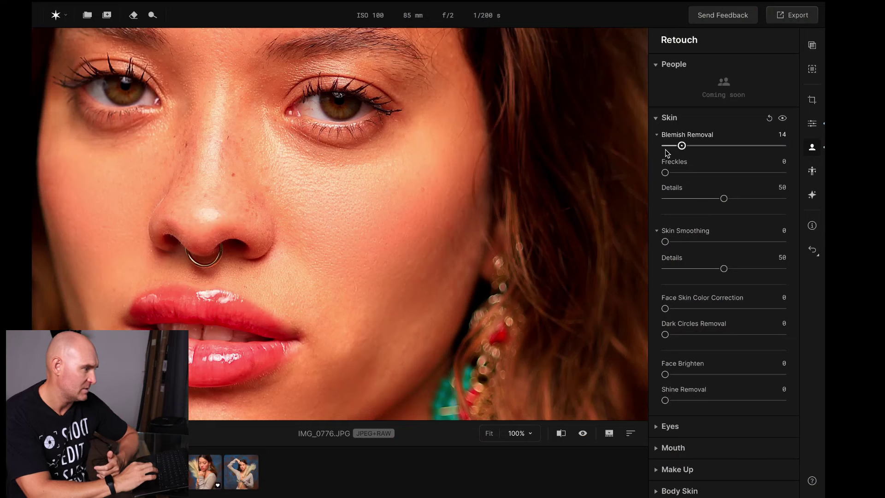
pyautogui.moveTo(682, 146)
pyautogui.mouseDown()
pyautogui.moveTo(615, 142)
pyautogui.moveTo(735, 159)
pyautogui.moveTo(640, 162)
pyautogui.moveTo(762, 165)
pyautogui.moveTo(683, 144)
pyautogui.moveTo(707, 152)
pyautogui.moveTo(672, 158)
pyautogui.moveTo(701, 157)
pyautogui.mouseUp()
pyautogui.moveTo(665, 173)
pyautogui.mouseDown()
pyautogui.moveTo(782, 173)
pyautogui.moveTo(648, 172)
pyautogui.mouseUp()
pyautogui.moveTo(723, 198); pyautogui.dragTo(654, 199)
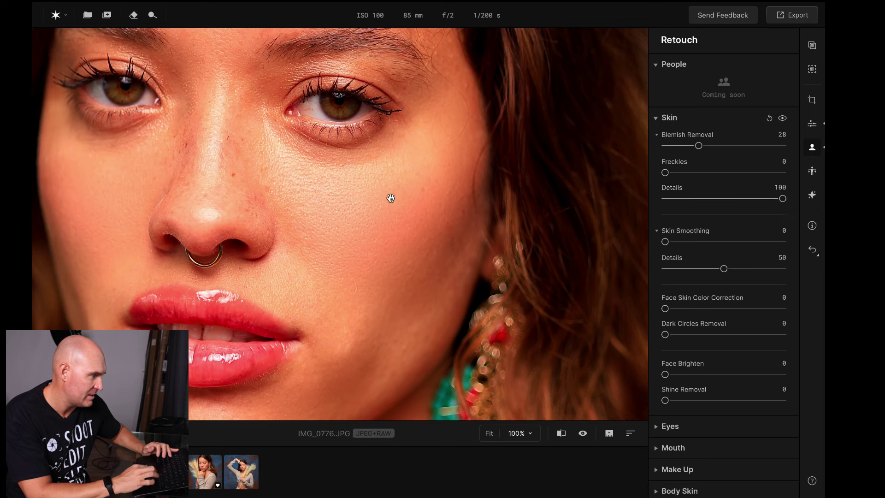
# Examine the cheek's skin texture up close and compare it before and after the blemish removal
pyautogui.moveTo(389, 198); pyautogui.dragTo(418, 198)
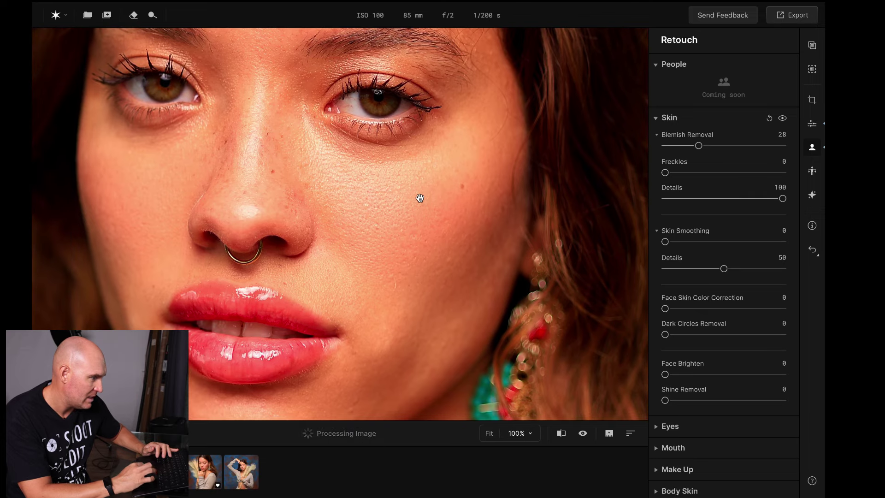
pyautogui.click(484, 196)
pyautogui.click(370, 165)
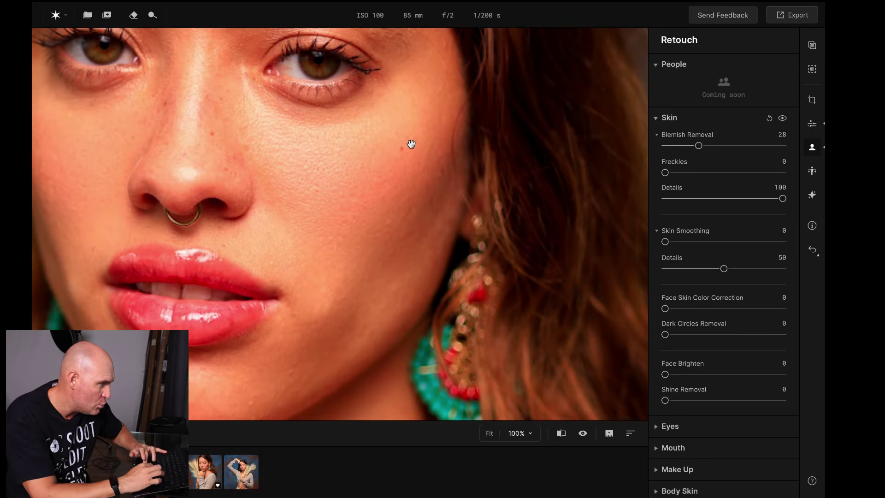
pyautogui.scroll(3, 355, 186)
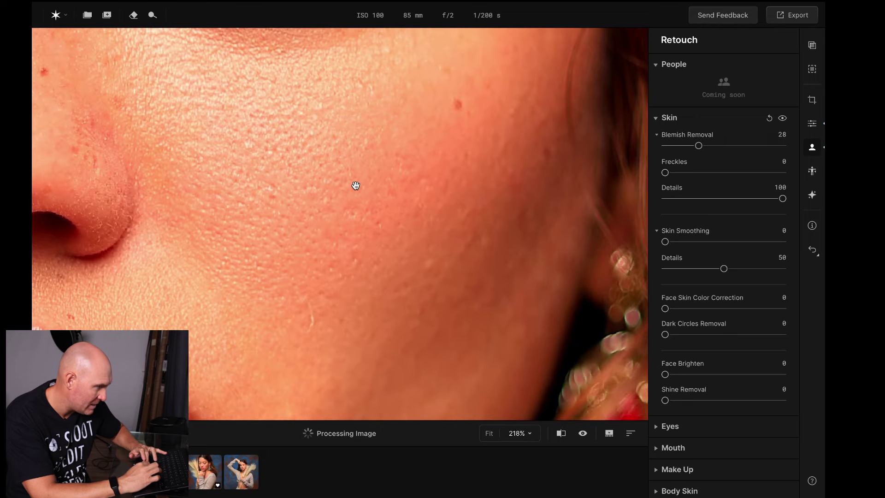
pyautogui.moveTo(356, 183); pyautogui.dragTo(356, 220)
pyautogui.click(582, 432)
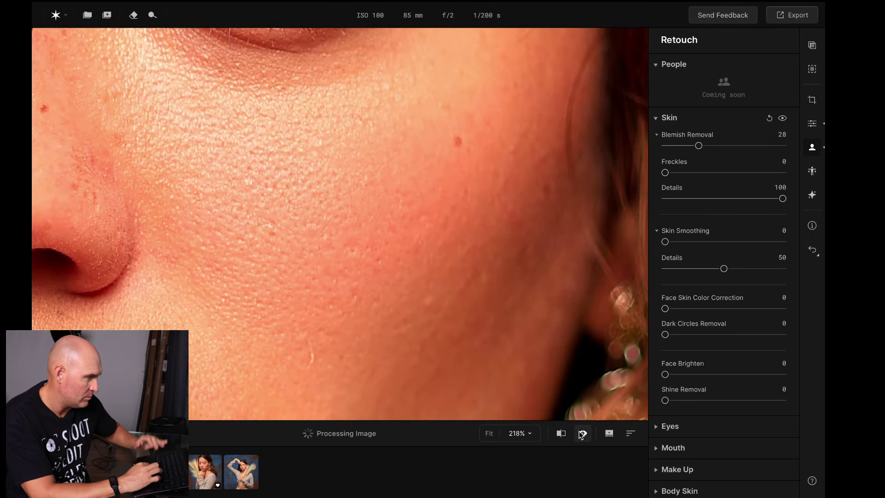
pyautogui.click(581, 433)
pyautogui.click(582, 433)
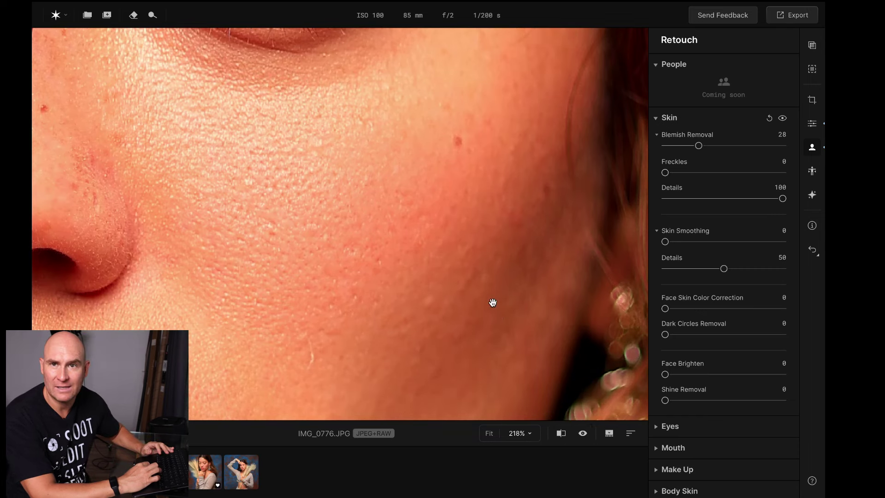
pyautogui.hotkey('ctrl', '-')
pyautogui.hotkey('ctrl', '-')
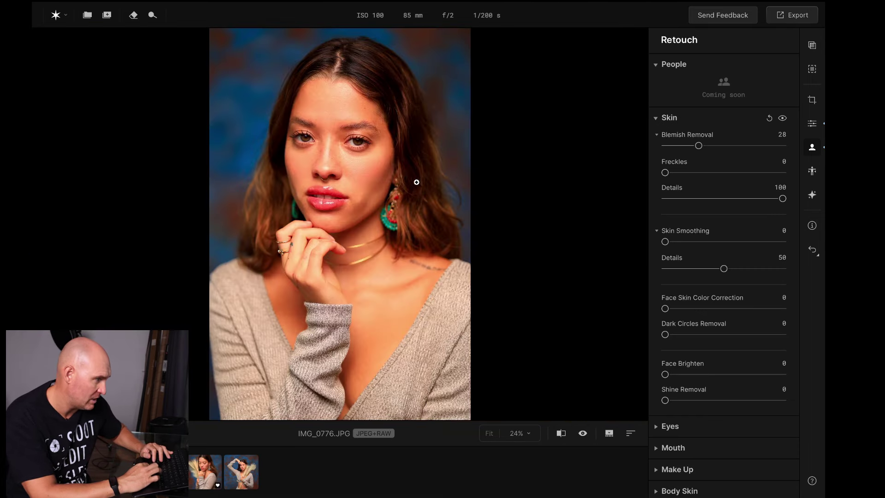
# Set Blemish Removal to 62 and its Details to 50
pyautogui.hotkey('ctrl', '=')
pyautogui.click(734, 198)
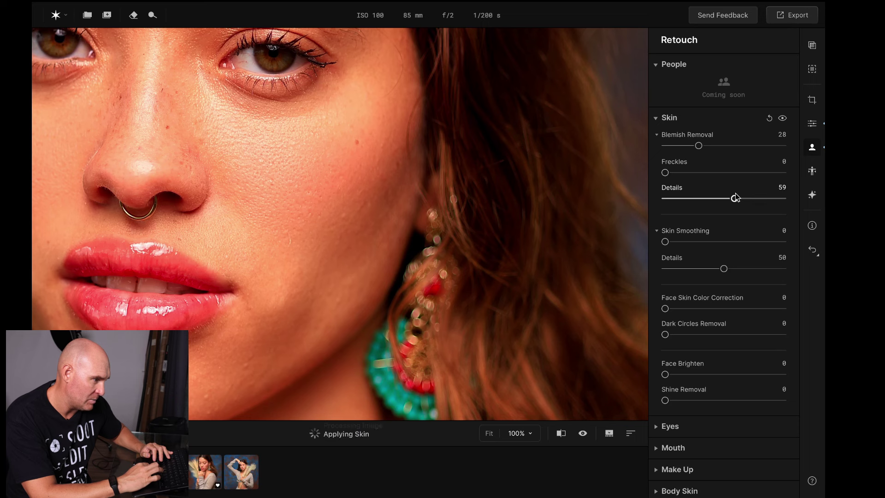
pyautogui.moveTo(698, 146); pyautogui.dragTo(738, 145)
# Set Skin Smoothing and its Details both to 100 and inspect the cheek's texture up close
pyautogui.moveTo(666, 242); pyautogui.dragTo(811, 239)
pyautogui.moveTo(324, 144); pyautogui.dragTo(392, 184)
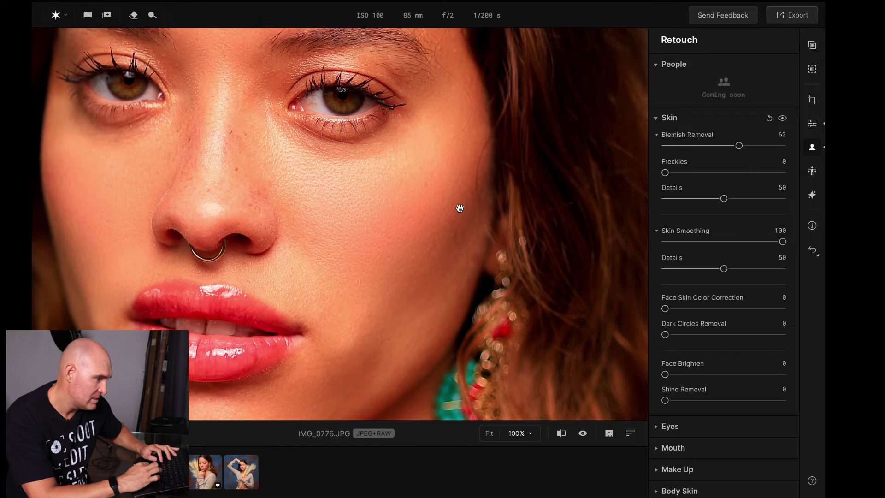
pyautogui.moveTo(325, 205); pyautogui.dragTo(361, 181)
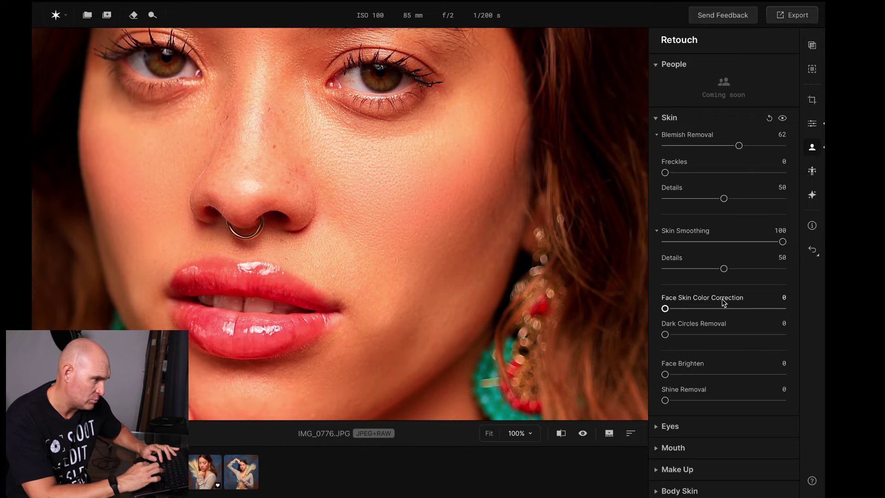
pyautogui.moveTo(723, 268); pyautogui.dragTo(823, 269)
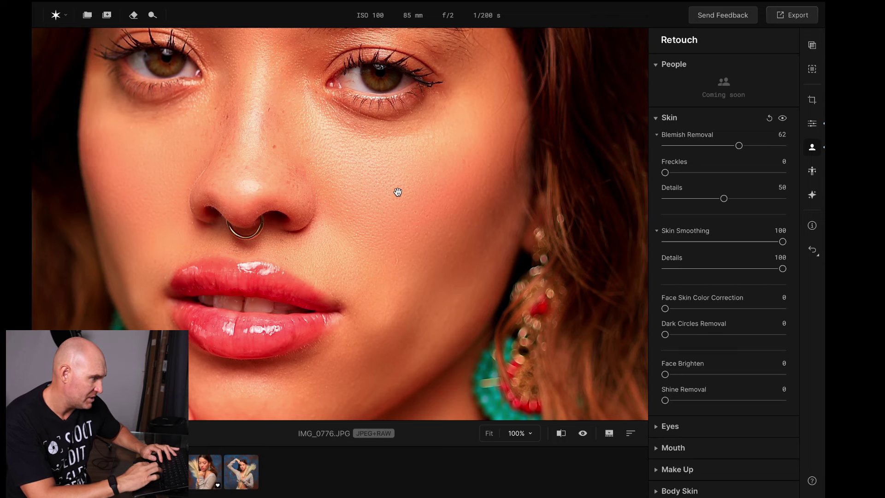
pyautogui.scroll(3, 397, 191)
pyautogui.moveTo(397, 191); pyautogui.dragTo(356, 155)
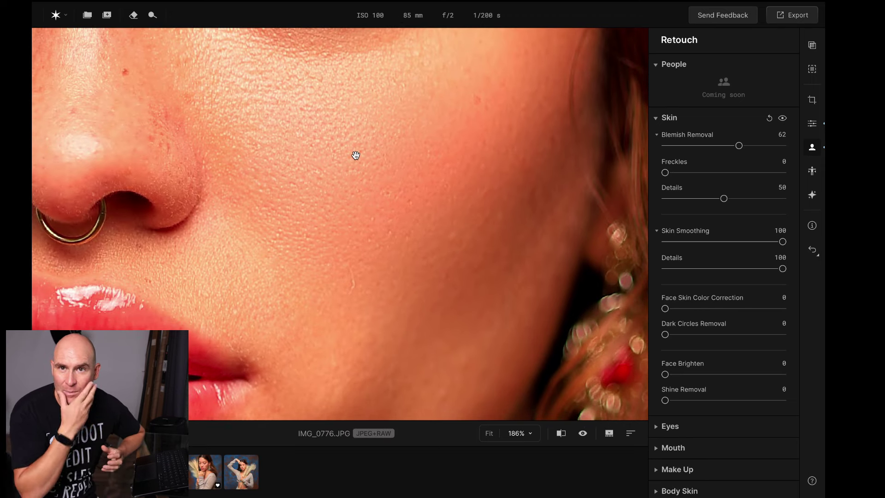
pyautogui.moveTo(356, 155); pyautogui.dragTo(345, 218)
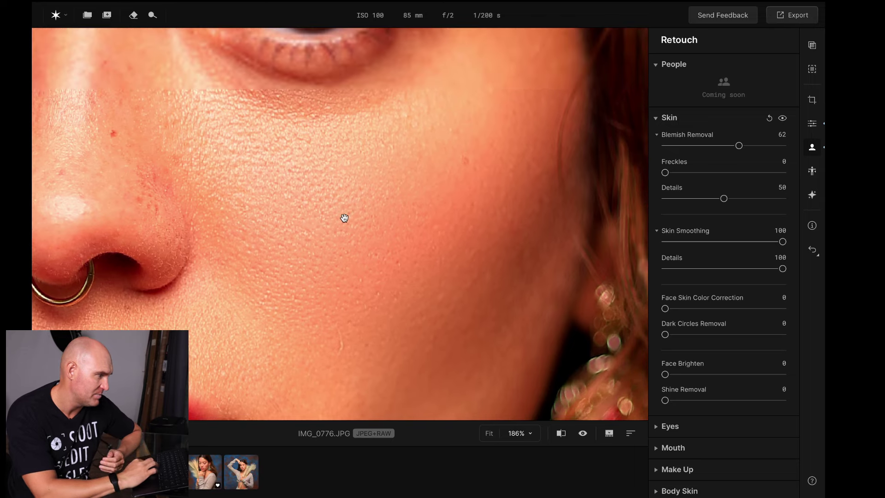
# Set Skin Smoothing to 13 and check the face at 100% magnification
pyautogui.click(424, 215)
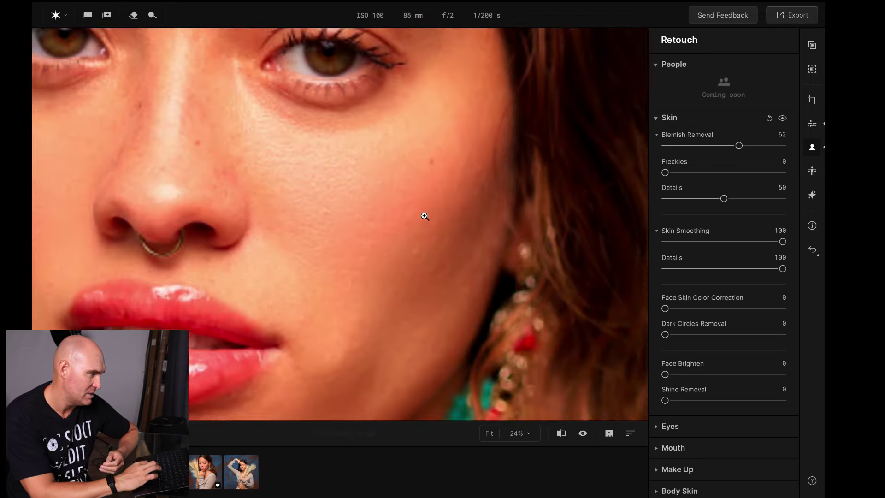
pyautogui.click(403, 197)
pyautogui.moveTo(351, 172); pyautogui.dragTo(433, 231)
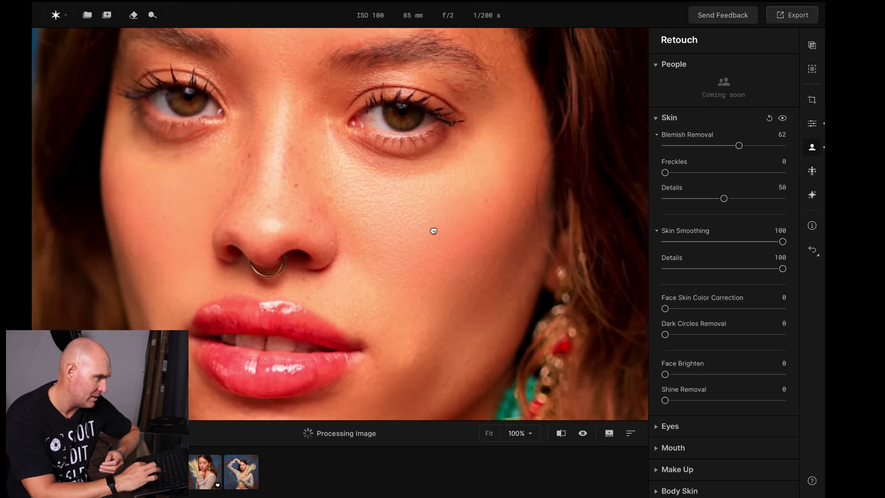
pyautogui.moveTo(712, 241); pyautogui.dragTo(681, 245)
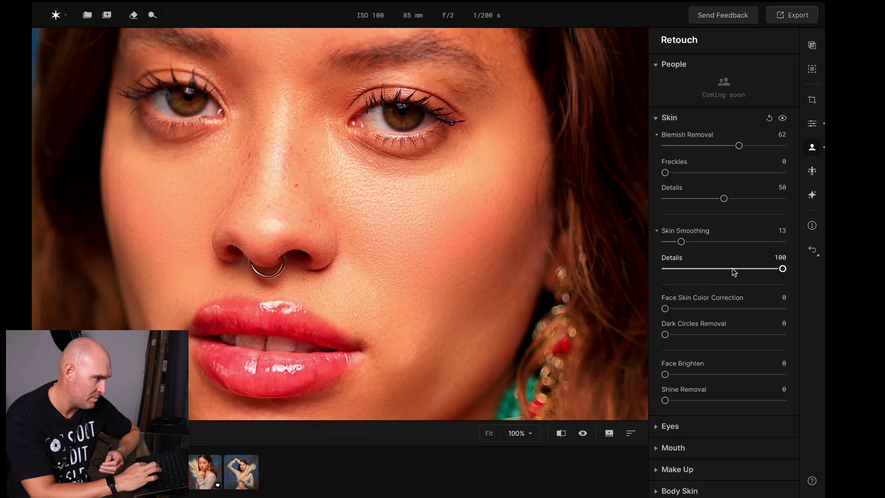
pyautogui.moveTo(455, 227); pyautogui.dragTo(471, 222)
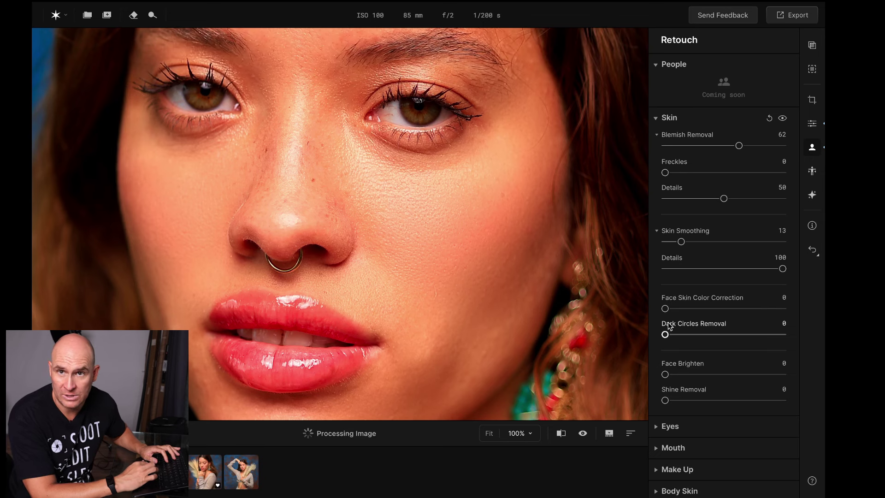
# Try Face Skin Color Correction at 98, check the face and reset the correction
pyautogui.moveTo(676, 308); pyautogui.dragTo(782, 311)
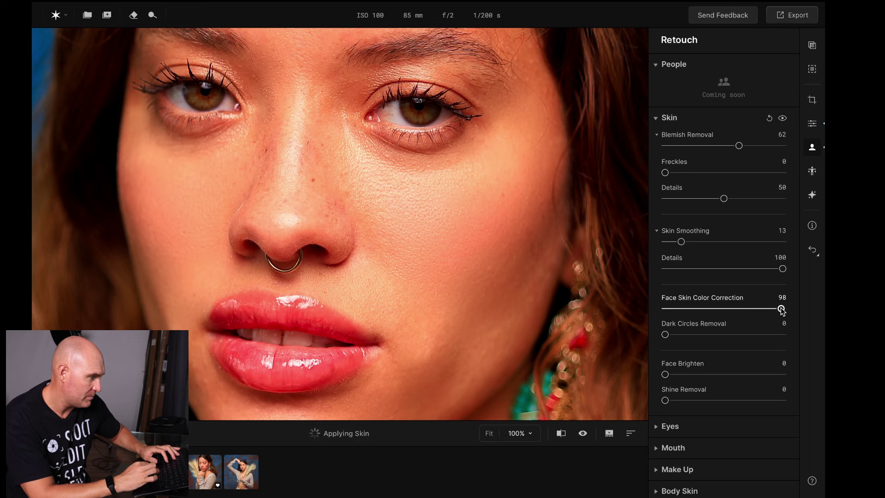
pyautogui.moveTo(454, 239); pyautogui.dragTo(452, 219)
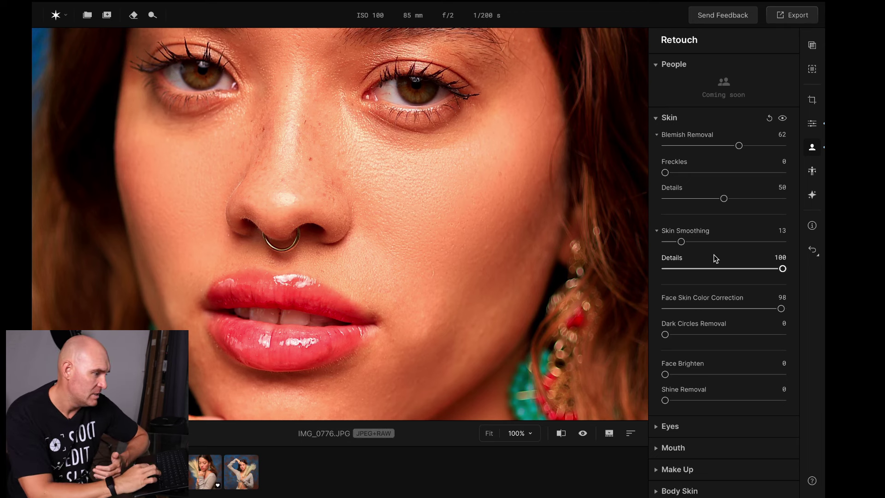
pyautogui.doubleClick(692, 301)
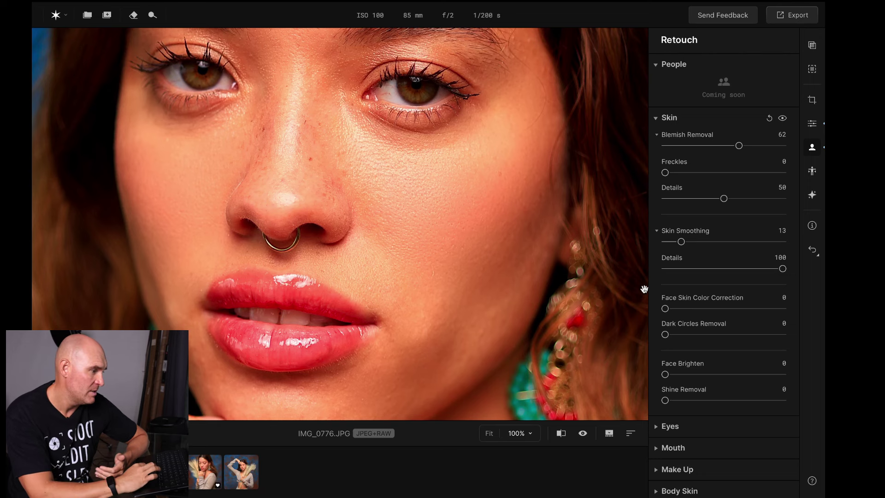
# Set Skin Smoothing to 27 after trying it at 100, and set Face Skin Color Correction to 100
pyautogui.click(721, 242)
pyautogui.moveTo(721, 242); pyautogui.dragTo(804, 247)
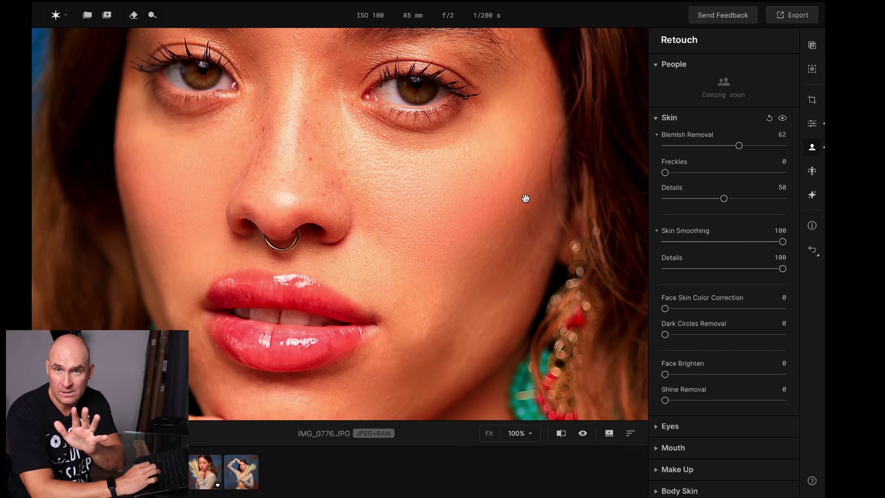
pyautogui.doubleClick(697, 236)
pyautogui.click(697, 241)
pyautogui.moveTo(690, 308); pyautogui.dragTo(797, 310)
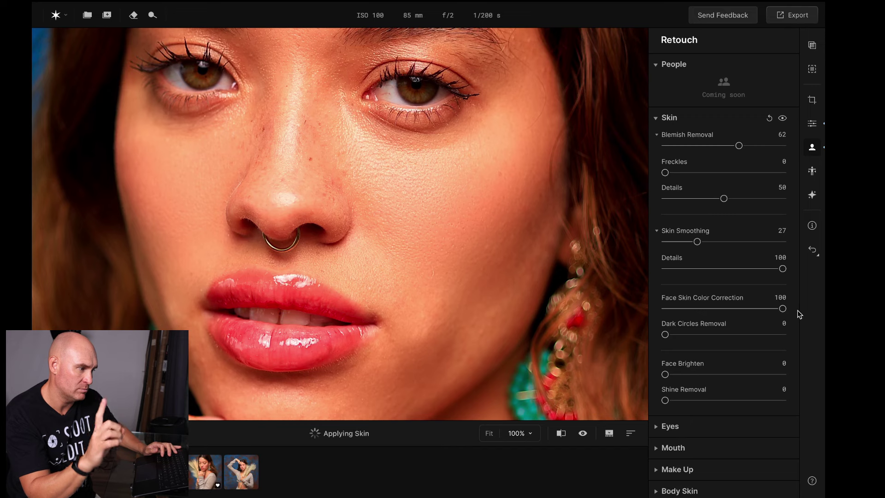
# Compare the portrait before and after the skin retouching, in a wider view and close up on the face
pyautogui.moveTo(455, 243)
pyautogui.mouseDown()
pyautogui.moveTo(455, 275)
pyautogui.moveTo(445, 229)
pyautogui.mouseUp()
pyautogui.hotkey('ctrl', '0')
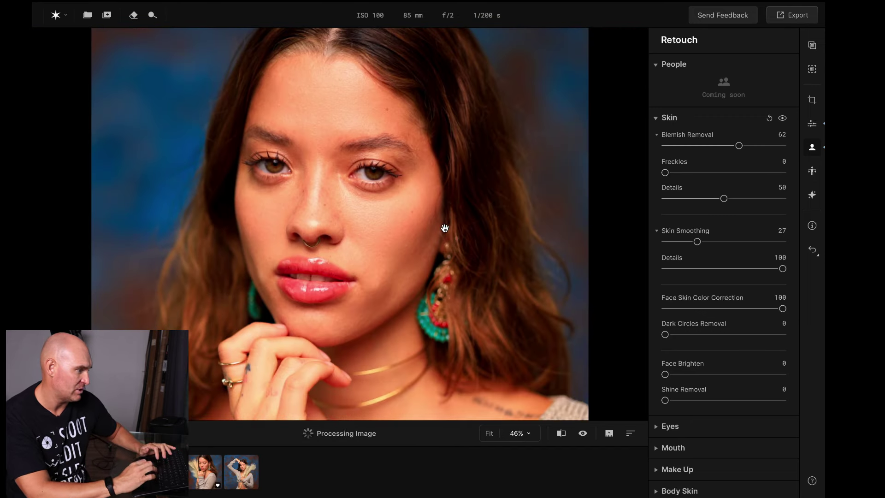
pyautogui.click(582, 434)
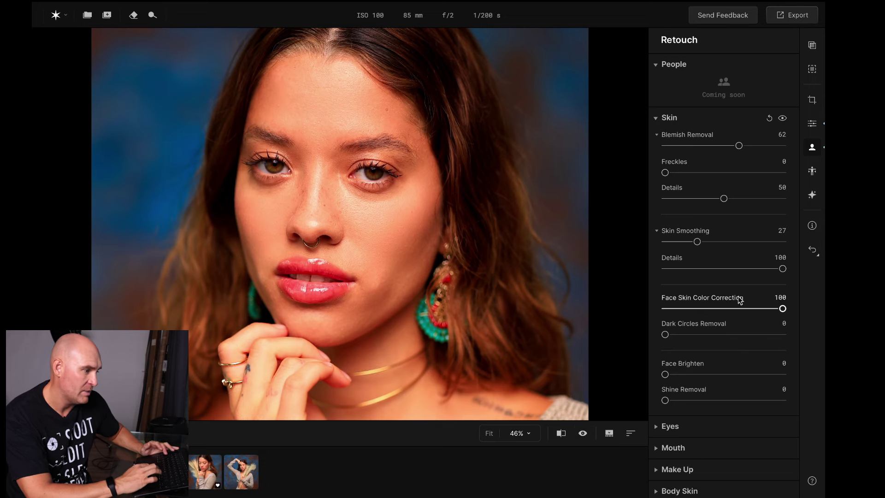
pyautogui.hotkey('ctrl', '0')
pyautogui.doubleClick(360, 161)
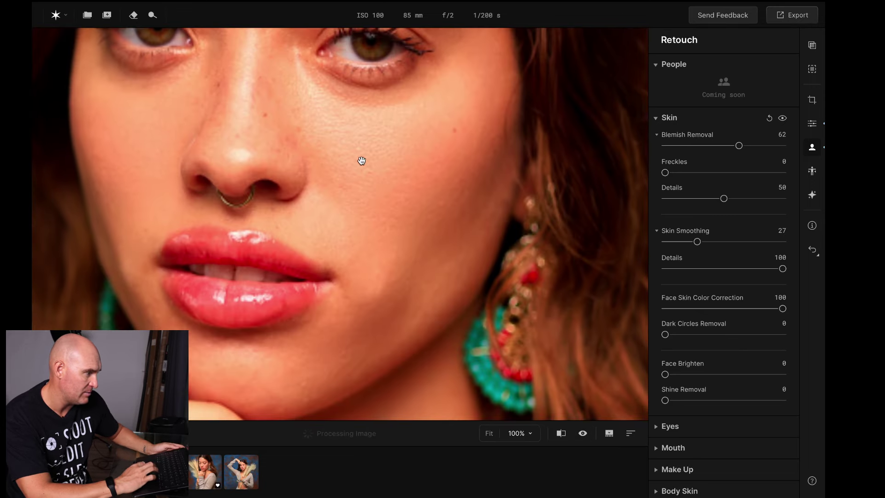
pyautogui.click(583, 433)
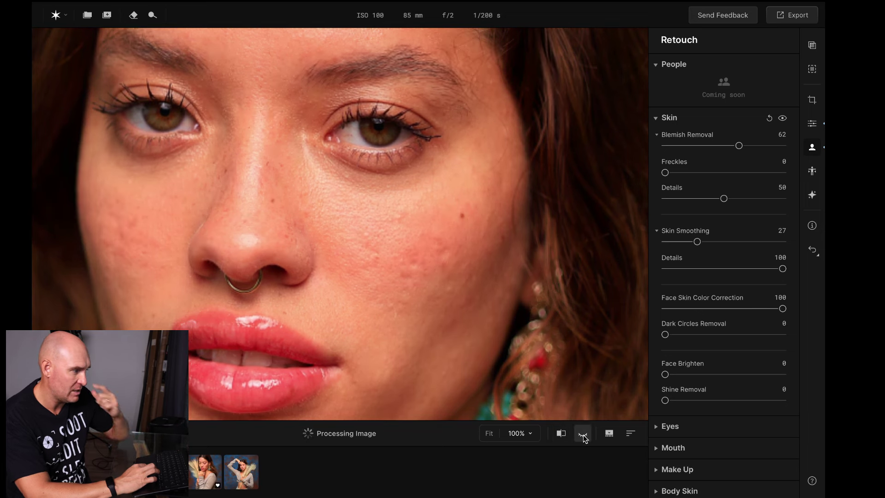
pyautogui.click(583, 435)
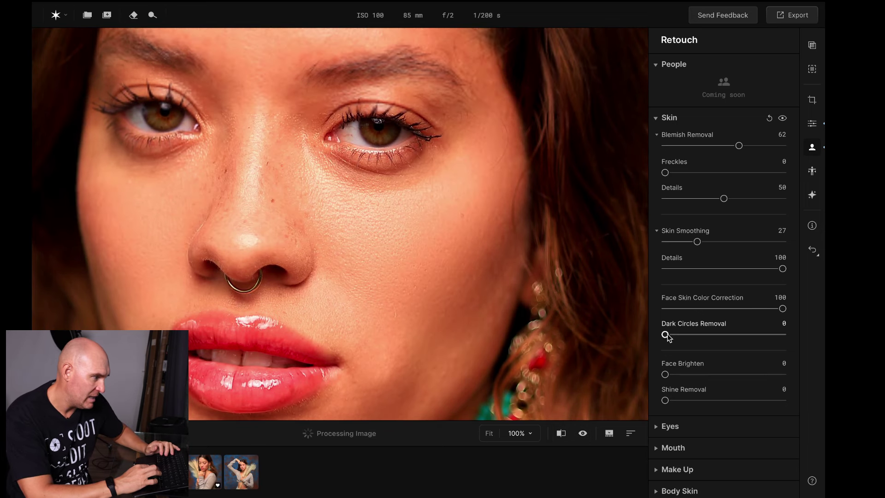
# Set Dark Circles Removal to 69 after trying it at 100 on the close-up of the face
pyautogui.moveTo(665, 335); pyautogui.dragTo(817, 336)
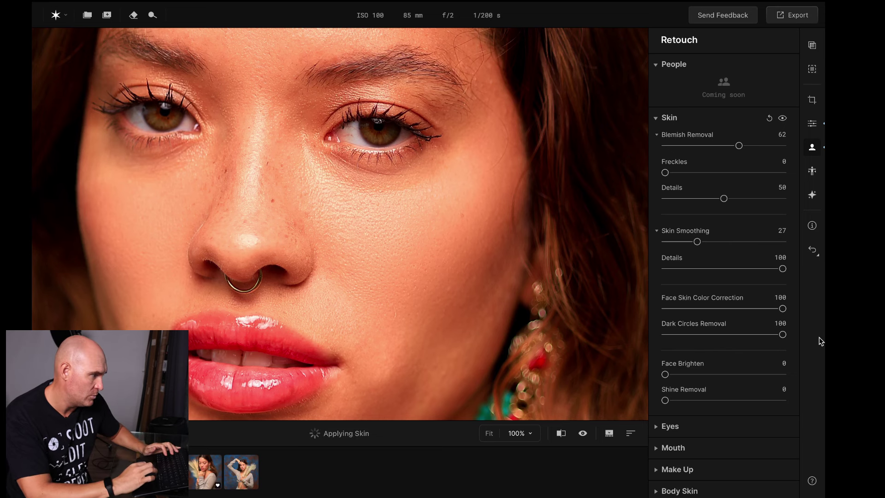
pyautogui.click(715, 334)
pyautogui.moveTo(715, 334); pyautogui.dragTo(795, 336)
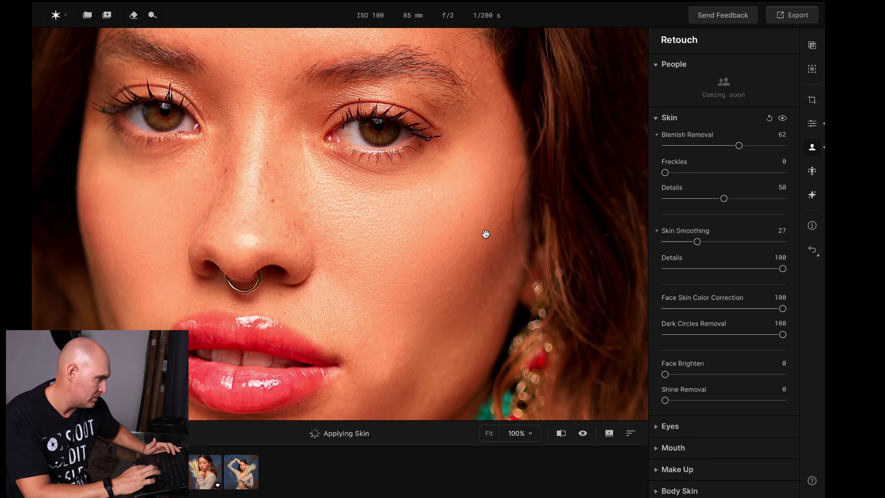
pyautogui.click(727, 334)
pyautogui.doubleClick(732, 335)
pyautogui.click(737, 334)
pyautogui.doubleClick(738, 335)
pyautogui.click(747, 335)
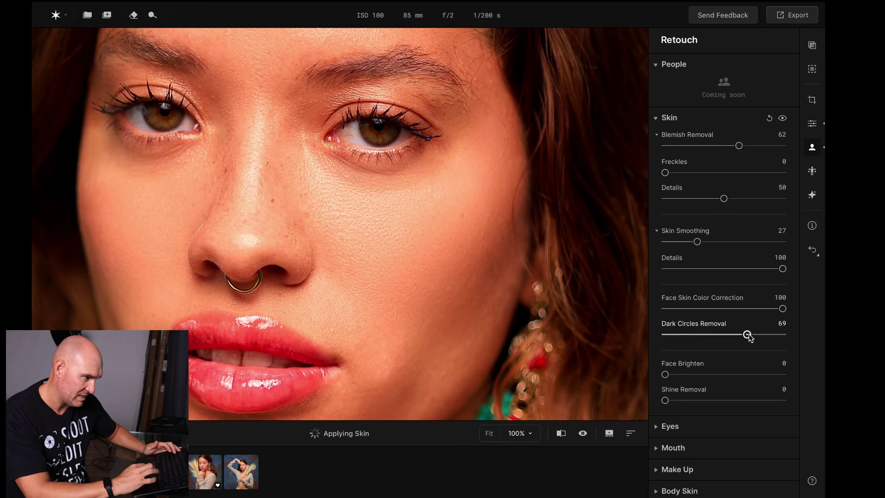
# Try Face Brighten on the full portrait and set it back to 0
pyautogui.scroll(-1, 715, 361)
pyautogui.click(410, 247)
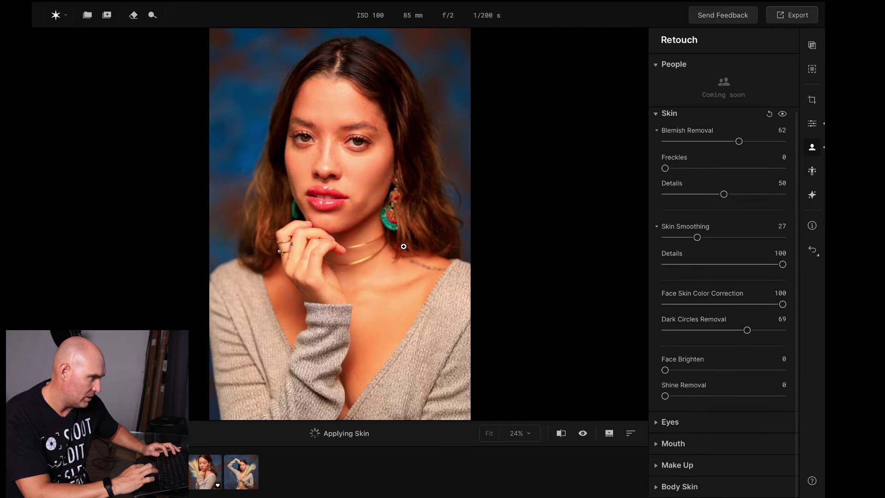
pyautogui.click(722, 370)
pyautogui.doubleClick(723, 369)
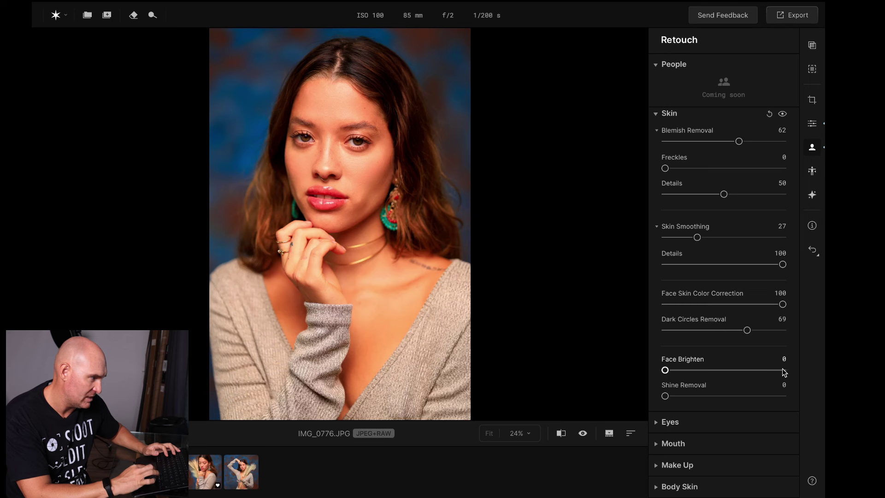
pyautogui.click(783, 370)
pyautogui.moveTo(783, 370); pyautogui.dragTo(630, 357)
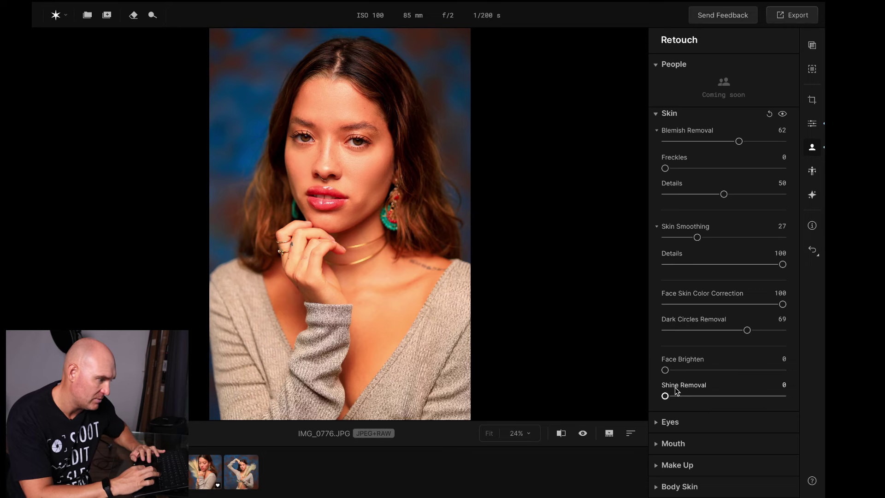
# Set Shine Removal to 100 and check the forehead and nose at 100% magnification
pyautogui.click(332, 143)
pyautogui.moveTo(665, 395); pyautogui.dragTo(743, 396)
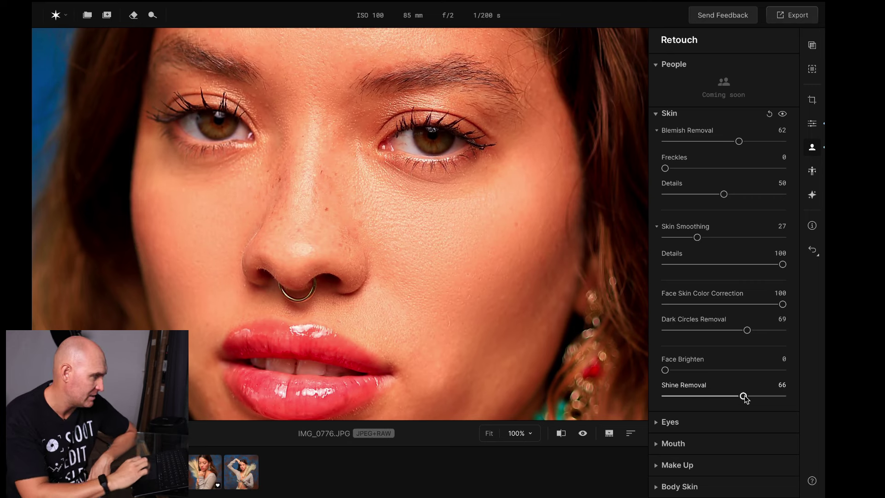
pyautogui.moveTo(744, 396); pyautogui.dragTo(792, 397)
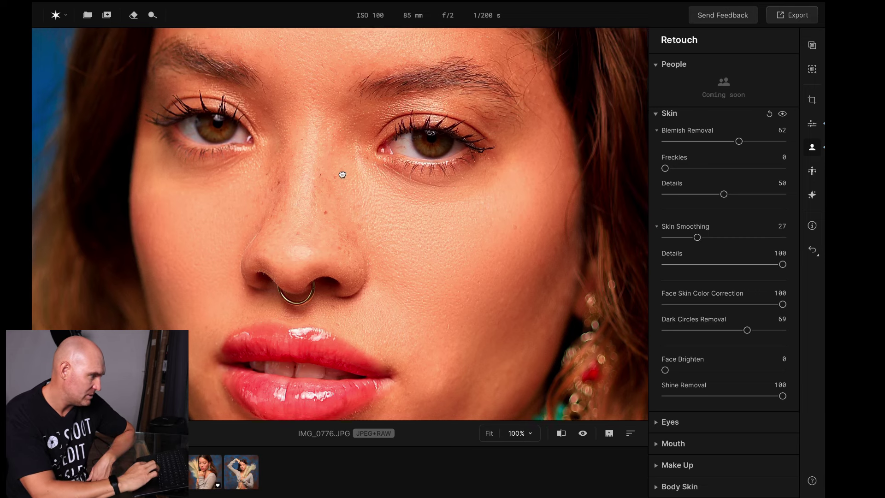
pyautogui.moveTo(342, 173); pyautogui.dragTo(350, 225)
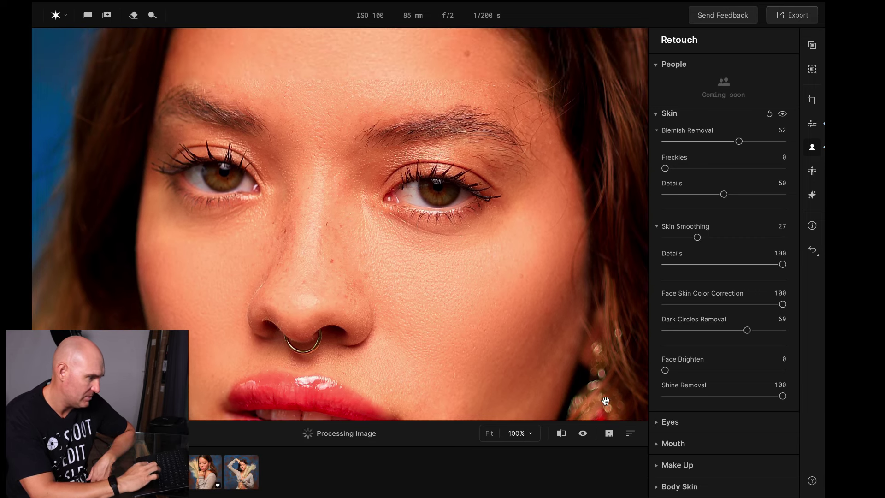
# Compare the face close up before and after the retouching several times and check the lips and chin
pyautogui.click(583, 433)
pyautogui.click(583, 433)
pyautogui.click(583, 434)
pyautogui.click(583, 434)
pyautogui.click(583, 434)
pyautogui.click(583, 433)
pyautogui.moveTo(452, 322); pyautogui.dragTo(456, 189)
# Retouch the eyes with Redness Removal 37, Eye Whitening 35 and Eye Enhancement 68
pyautogui.click(670, 421)
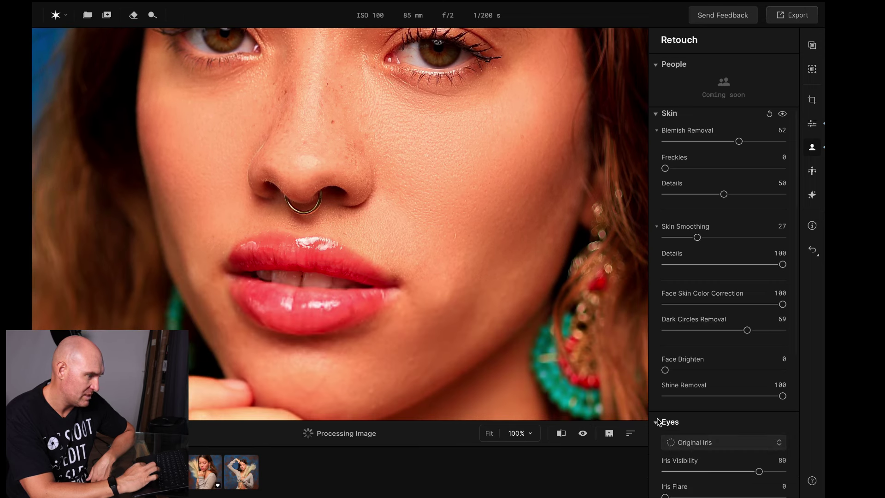
pyautogui.scroll(-4, 706, 367)
pyautogui.scroll(-1, 706, 367)
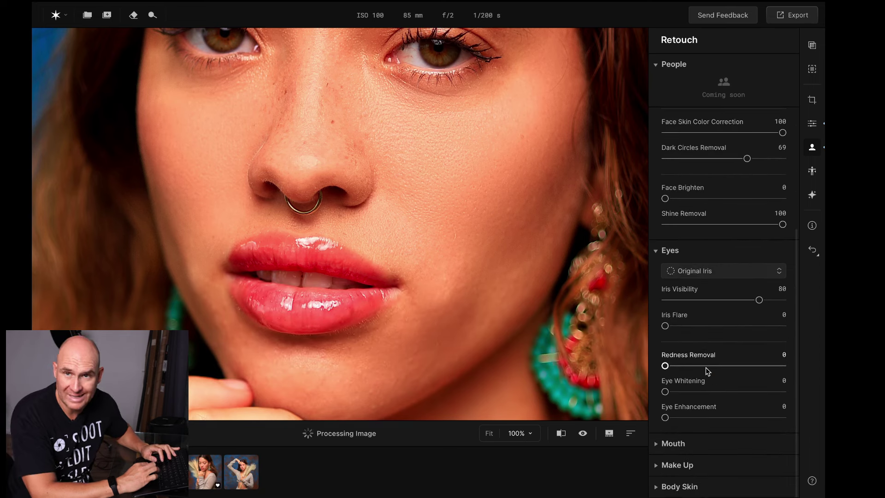
pyautogui.scroll(3, 491, 280)
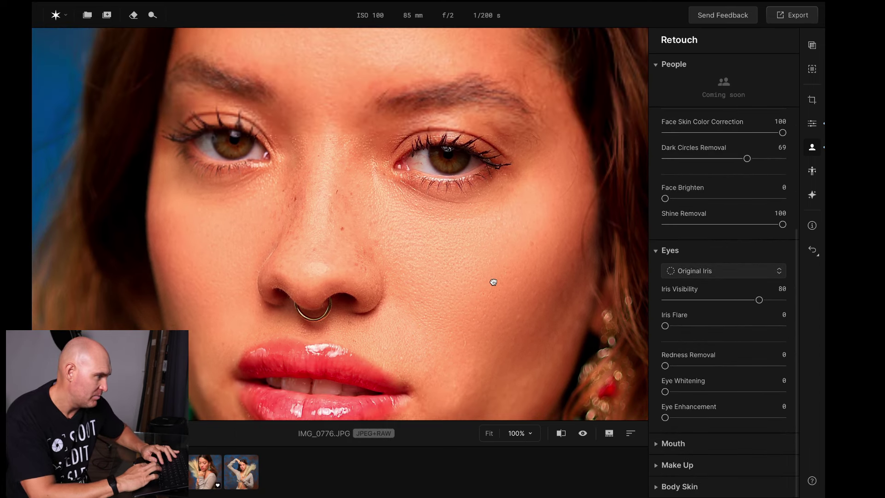
pyautogui.scroll(2, 471, 218)
pyautogui.scroll(1, 471, 218)
pyautogui.moveTo(474, 223); pyautogui.dragTo(519, 247)
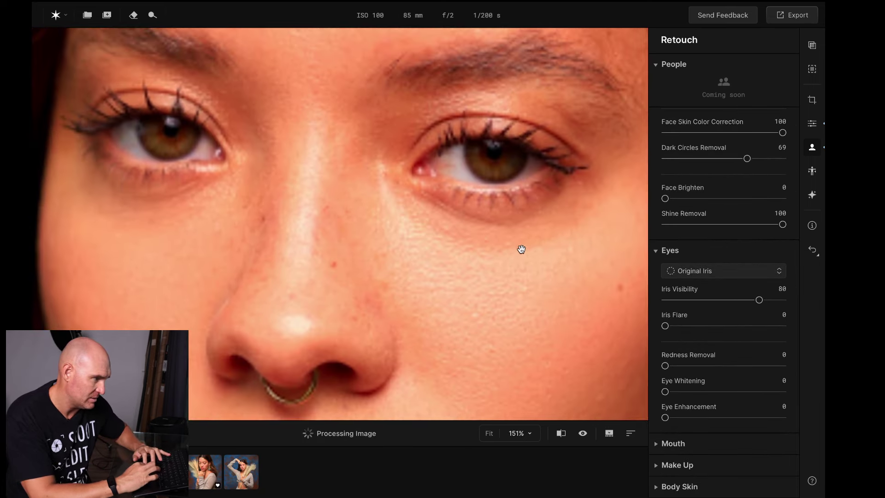
pyautogui.moveTo(700, 364)
pyautogui.mouseDown()
pyautogui.moveTo(782, 366)
pyautogui.moveTo(664, 366)
pyautogui.moveTo(709, 365)
pyautogui.mouseUp()
pyautogui.moveTo(673, 392); pyautogui.dragTo(796, 401)
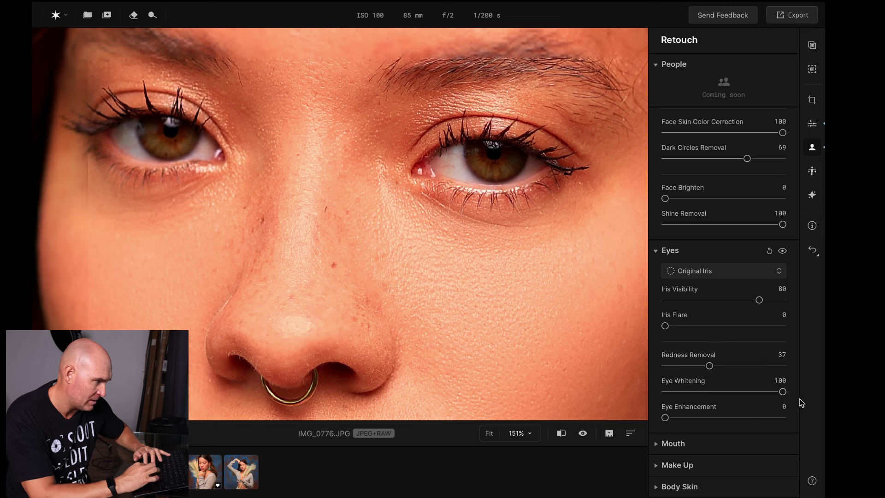
pyautogui.moveTo(726, 392); pyautogui.dragTo(746, 418)
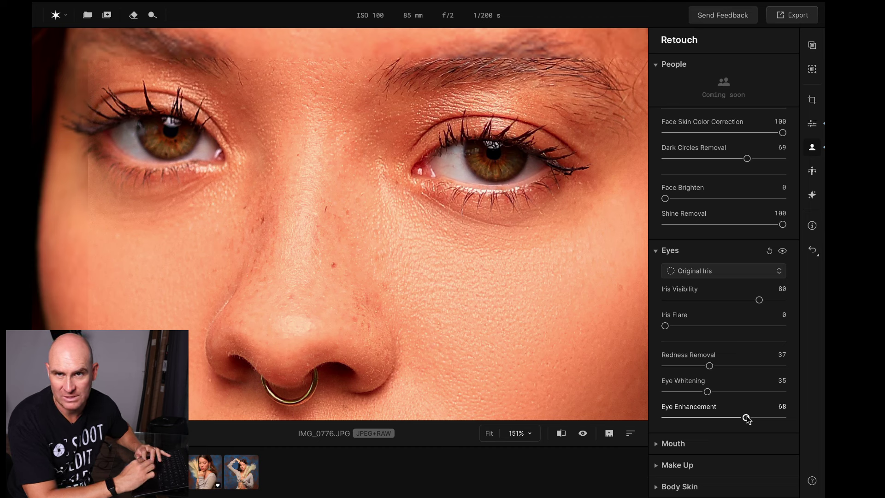
# Try Iris Flare at 100 and set it back to 0
pyautogui.moveTo(665, 325); pyautogui.dragTo(791, 327)
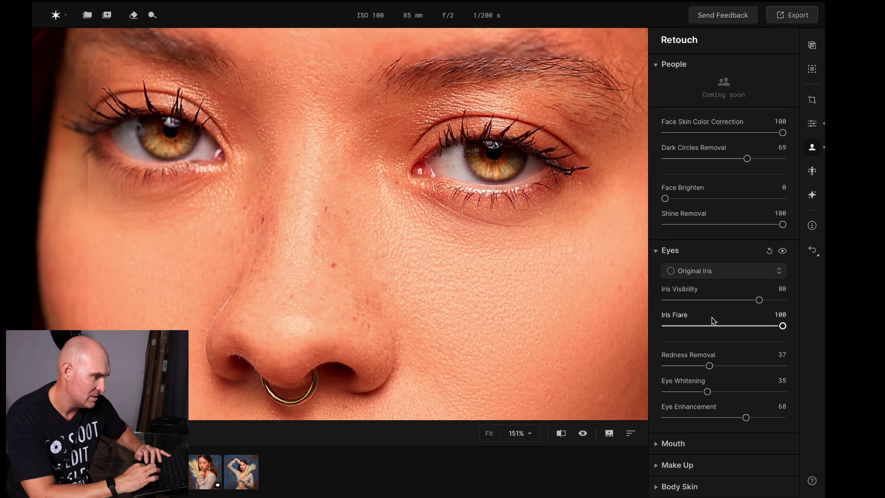
pyautogui.click(695, 325)
pyautogui.click(664, 326)
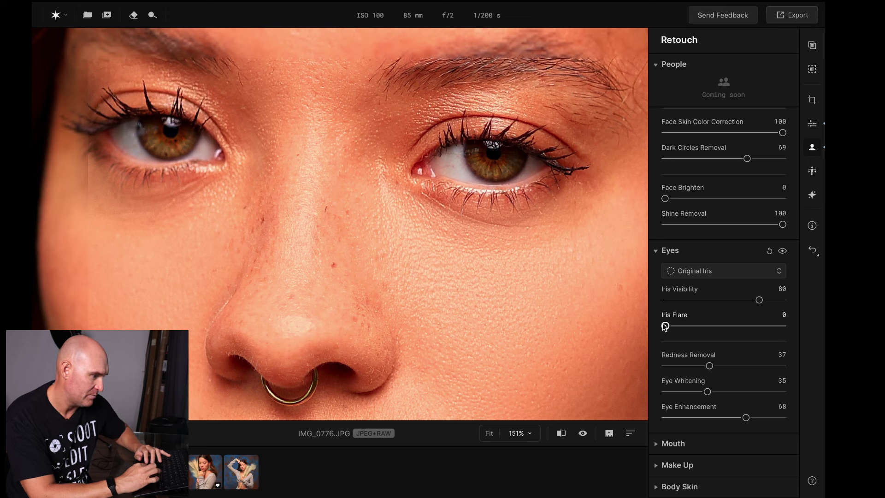
# Try the Mint iris color and check the eyes in the full portrait and close up
pyautogui.click(708, 271)
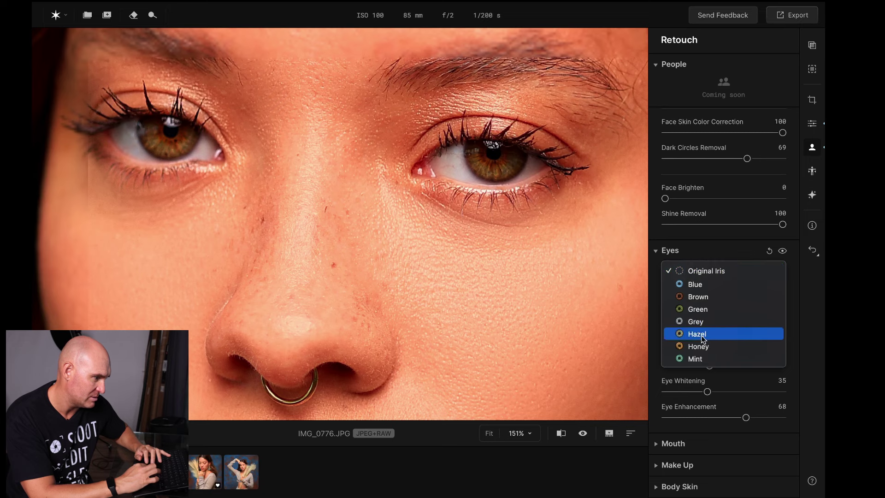
pyautogui.click(693, 359)
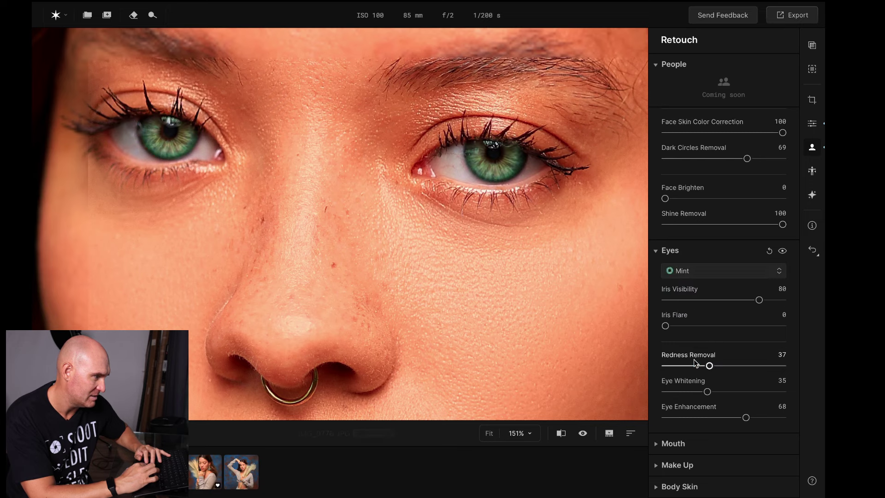
pyautogui.press('super+0')
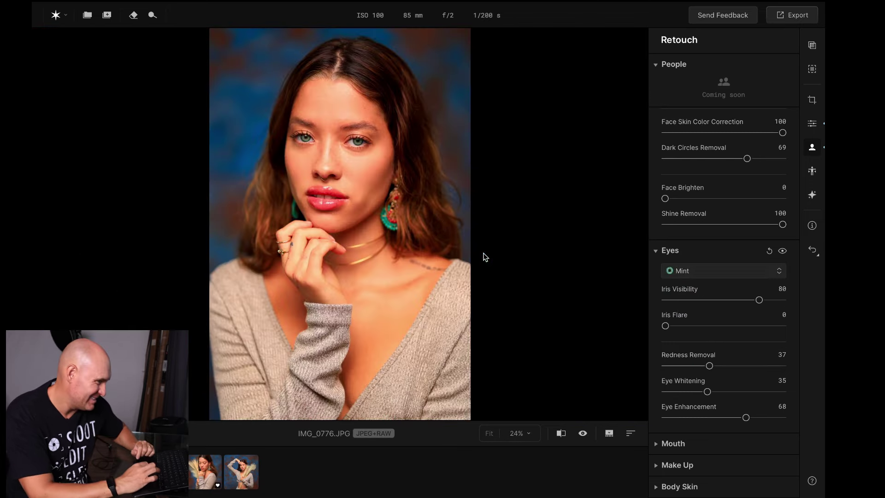
pyautogui.click(349, 150)
pyautogui.moveTo(351, 151); pyautogui.dragTo(360, 172)
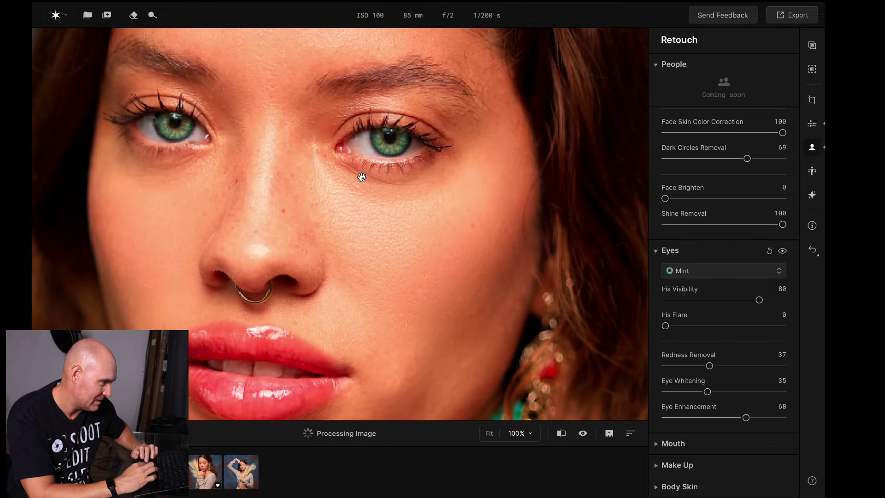
pyautogui.scroll(3, 362, 176)
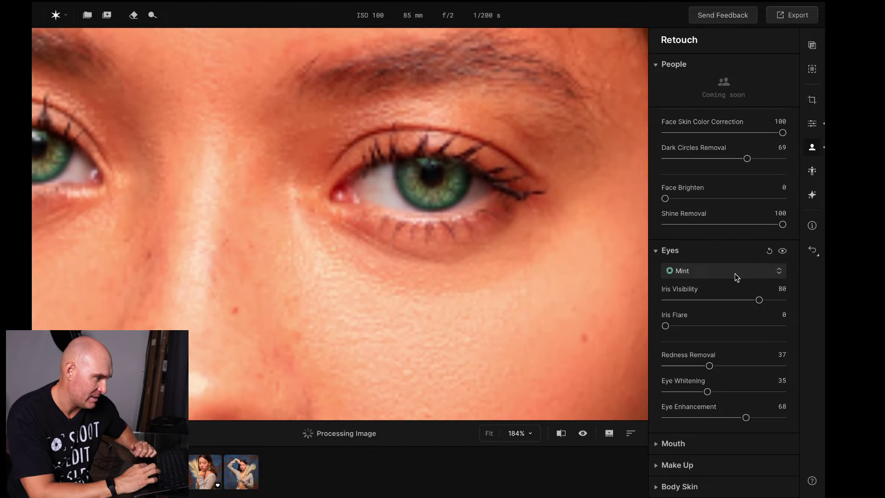
# Try the Blue and Hazel iris colors on the enlarged eye and restore Original Iris
pyautogui.click(735, 272)
pyautogui.click(731, 285)
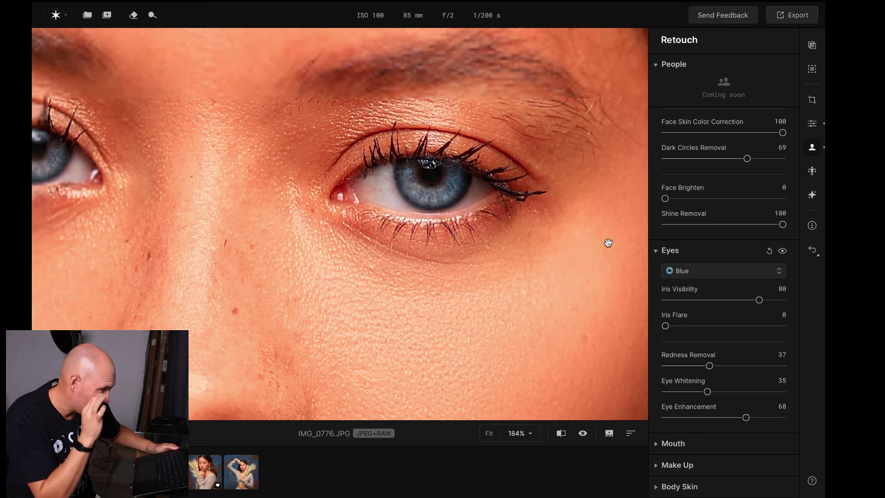
pyautogui.click(725, 267)
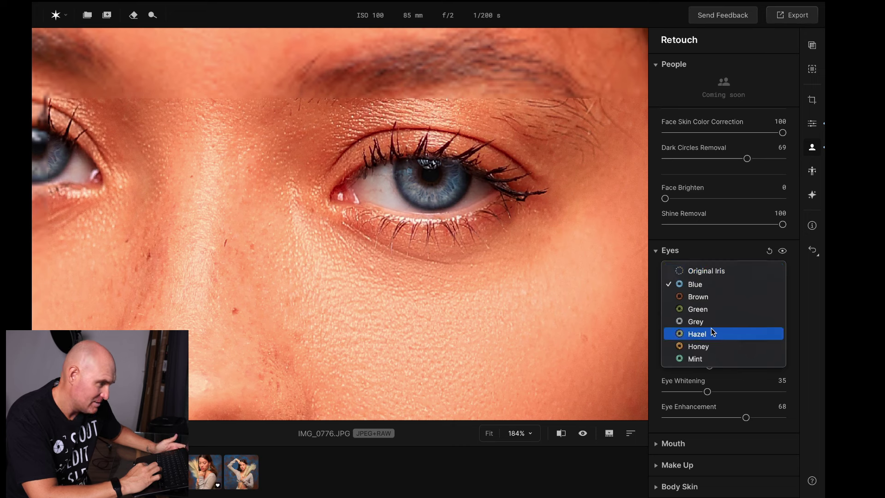
pyautogui.press('Escape')
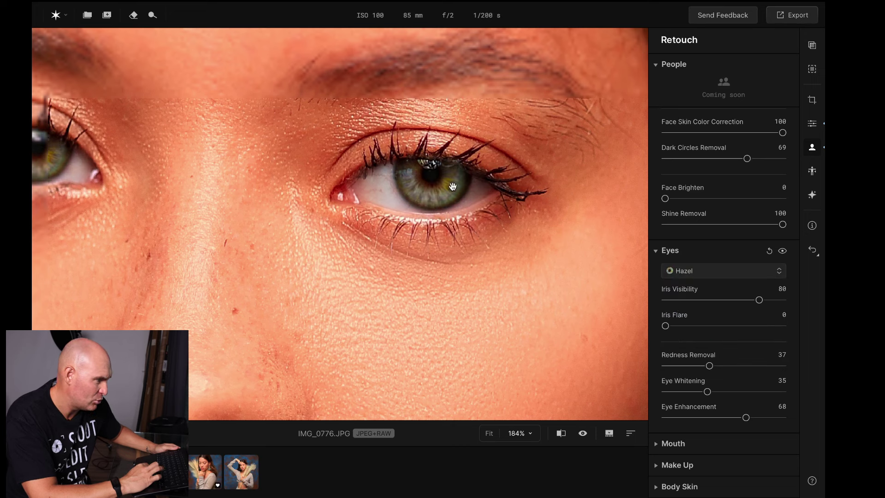
pyautogui.click(729, 271)
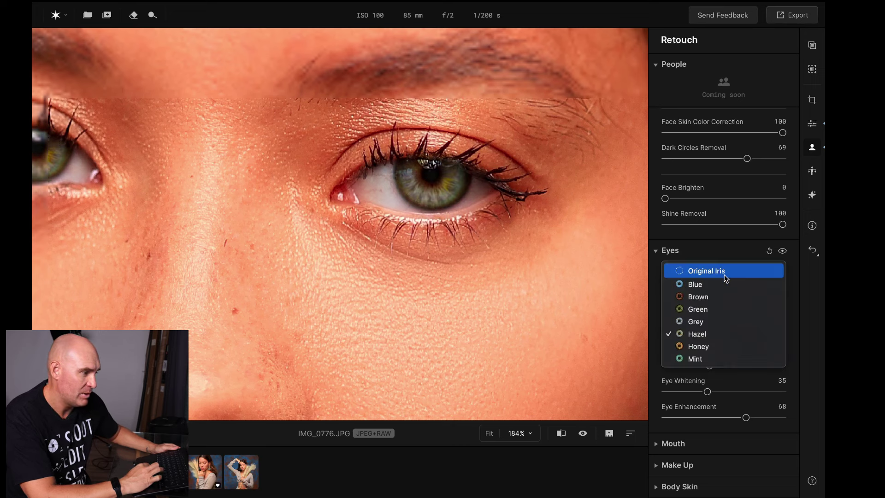
pyautogui.click(724, 275)
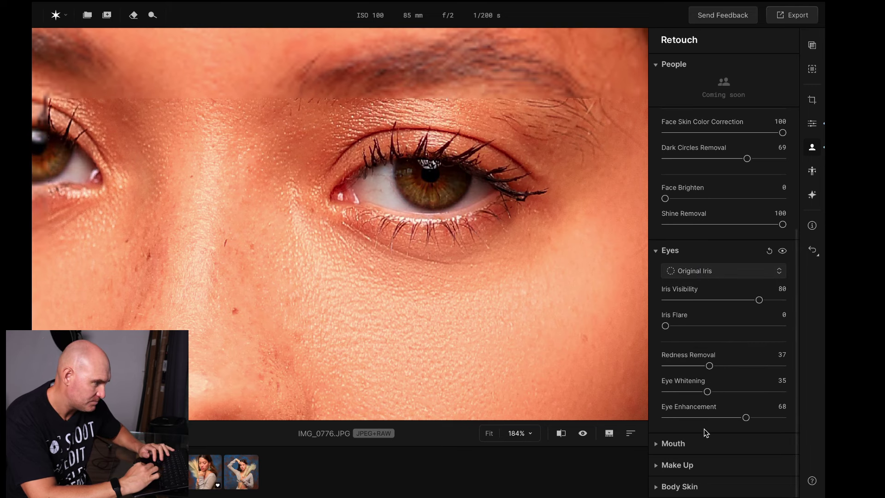
# Set Teeth Whitening to 52 and Teeth Brightening to 43, and compare the full portrait before and after
pyautogui.click(673, 443)
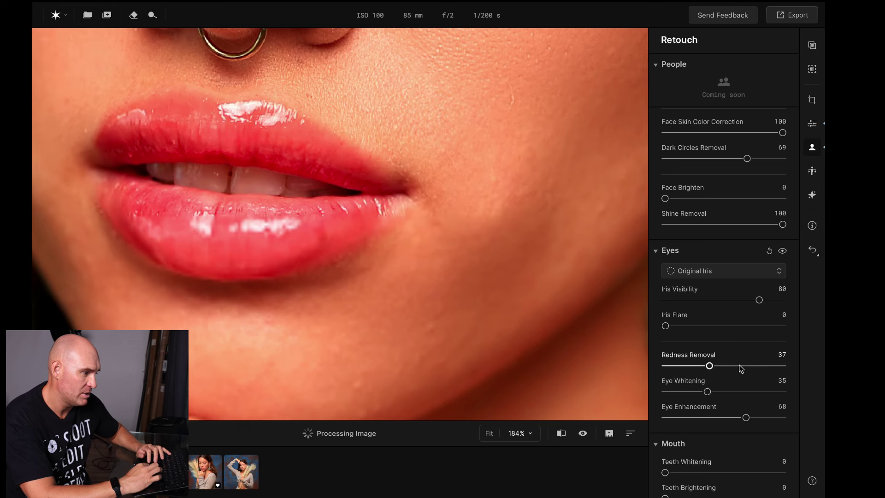
pyautogui.scroll(-2, 723, 439)
pyautogui.moveTo(689, 413); pyautogui.dragTo(761, 413)
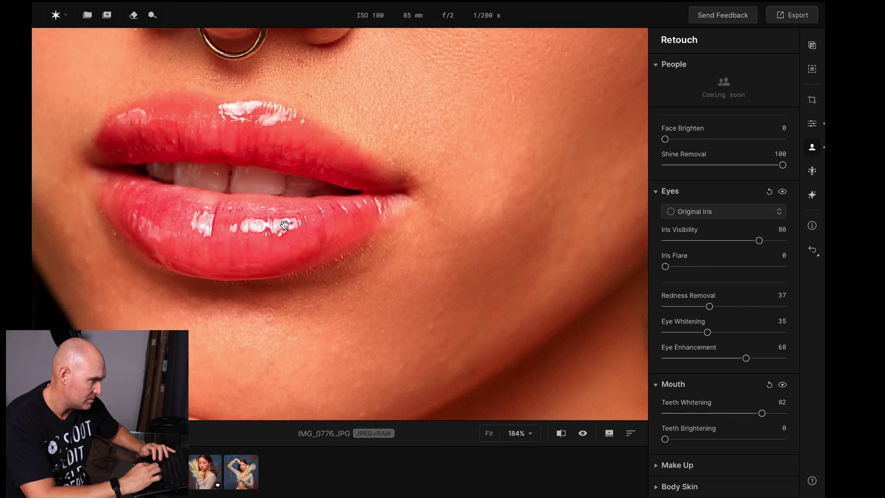
pyautogui.scroll(3, 316, 198)
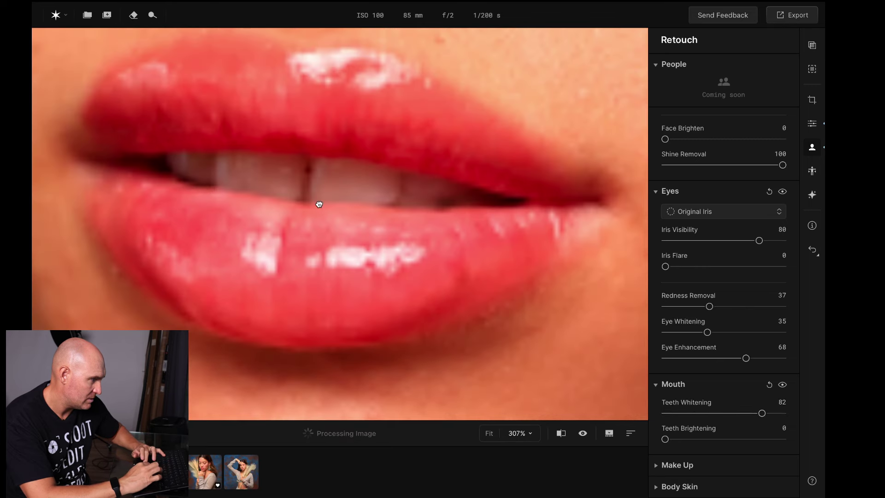
pyautogui.moveTo(762, 413)
pyautogui.mouseDown()
pyautogui.moveTo(795, 412)
pyautogui.moveTo(643, 413)
pyautogui.moveTo(790, 413)
pyautogui.moveTo(595, 391)
pyautogui.moveTo(768, 400)
pyautogui.moveTo(785, 410)
pyautogui.moveTo(760, 413)
pyautogui.mouseUp()
pyautogui.moveTo(665, 439); pyautogui.dragTo(719, 450)
pyautogui.moveTo(758, 413); pyautogui.dragTo(727, 413)
pyautogui.click(536, 361)
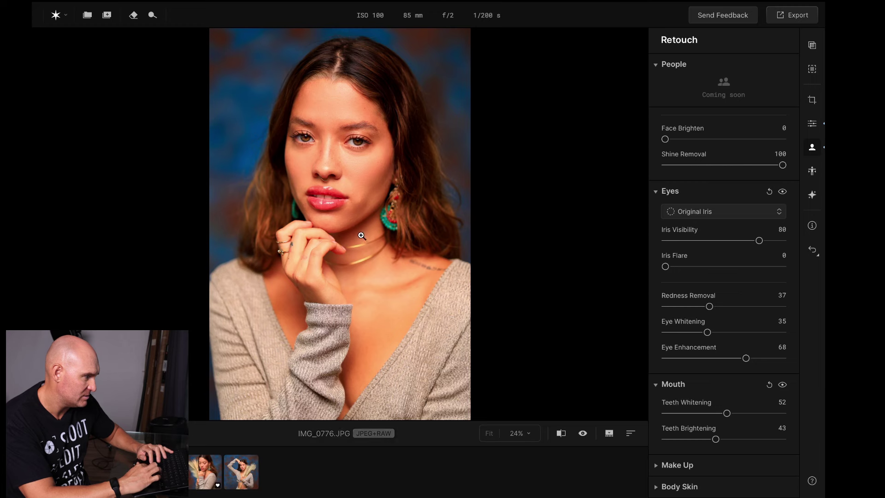
pyautogui.click(582, 433)
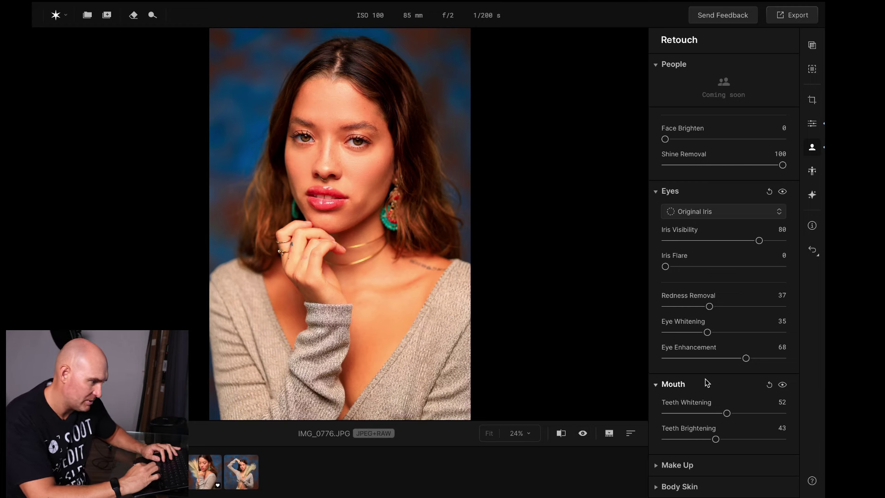
# Add blush to the cheeks with the Amount at 79 while viewing the face at 100%
pyautogui.click(660, 466)
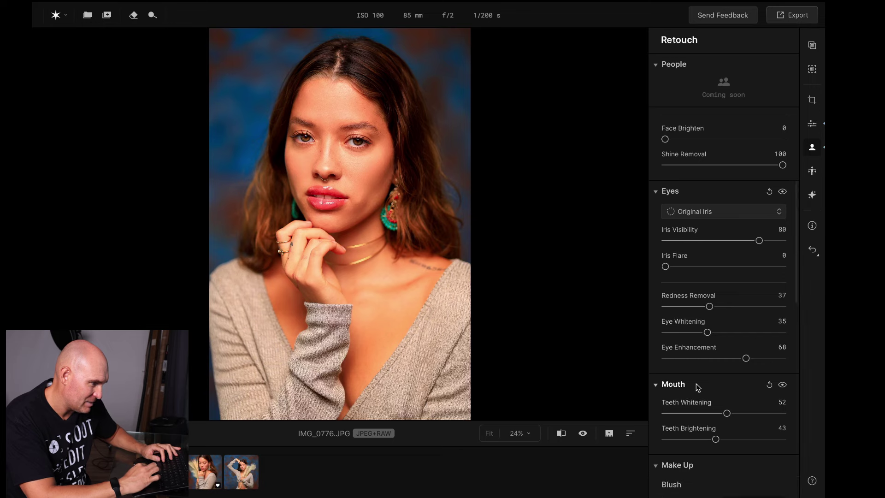
pyautogui.scroll(-5, 695, 387)
pyautogui.click(345, 153)
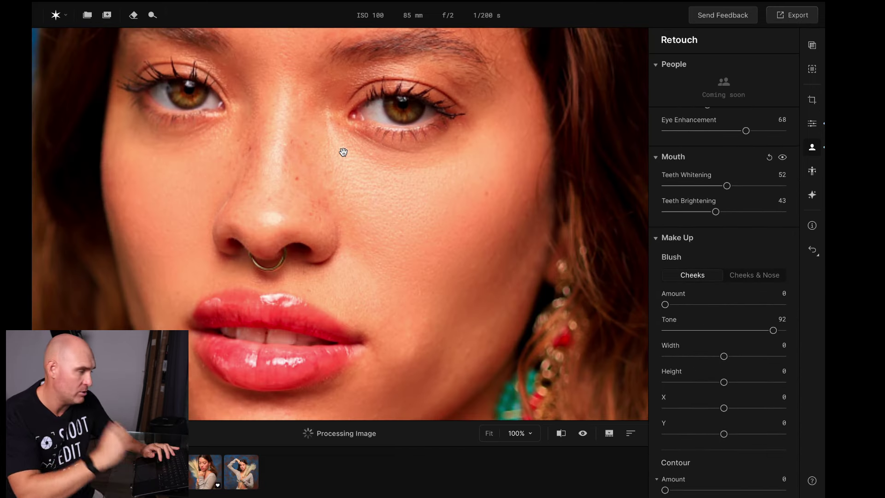
pyautogui.moveTo(701, 305); pyautogui.dragTo(759, 307)
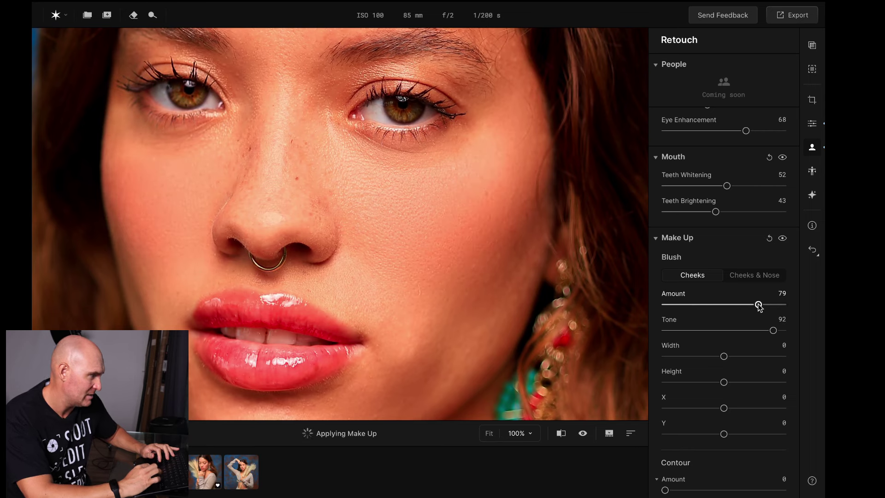
# Try stronger and warmer or cooler blush on the cheeks, and settle on Amount 11 and Tone 31
pyautogui.moveTo(455, 256); pyautogui.dragTo(480, 290)
pyautogui.moveTo(716, 299); pyautogui.dragTo(689, 305)
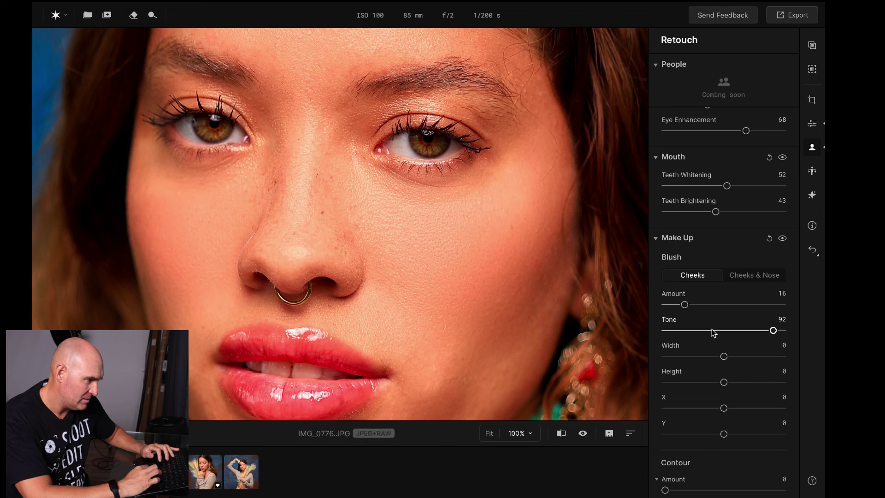
pyautogui.click(702, 304)
pyautogui.moveTo(773, 330); pyautogui.dragTo(675, 334)
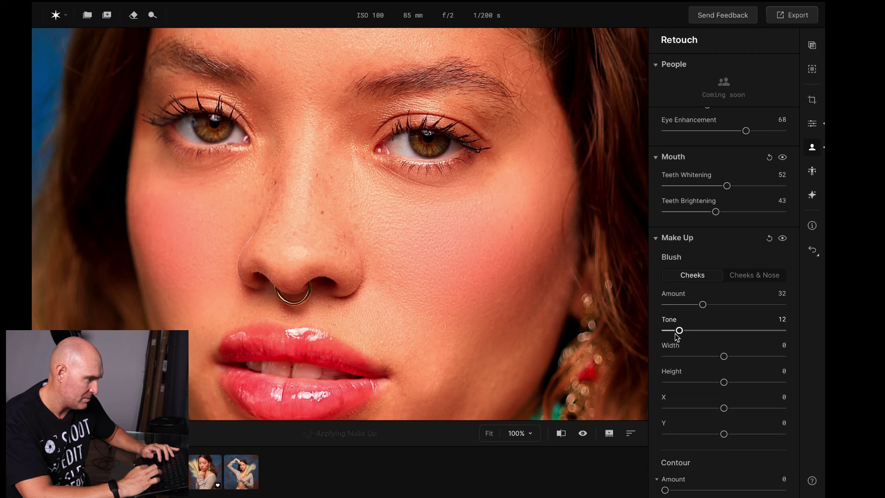
pyautogui.moveTo(679, 331); pyautogui.dragTo(823, 358)
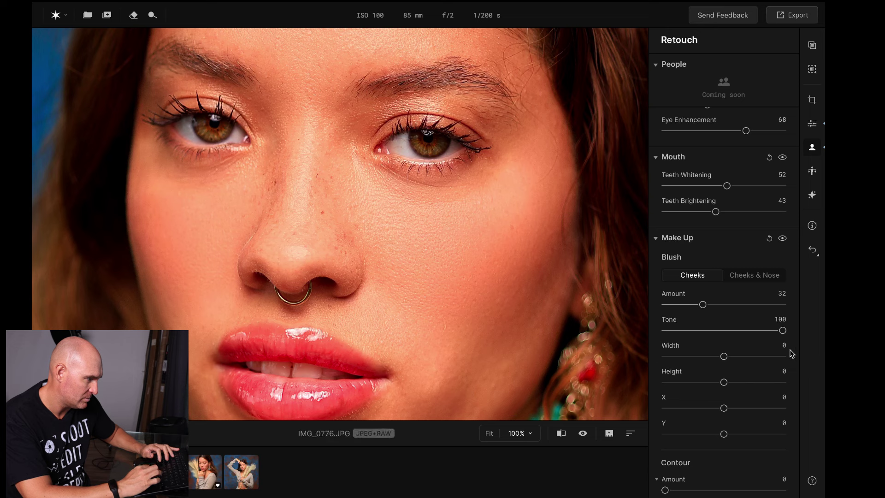
pyautogui.moveTo(737, 330); pyautogui.dragTo(700, 330)
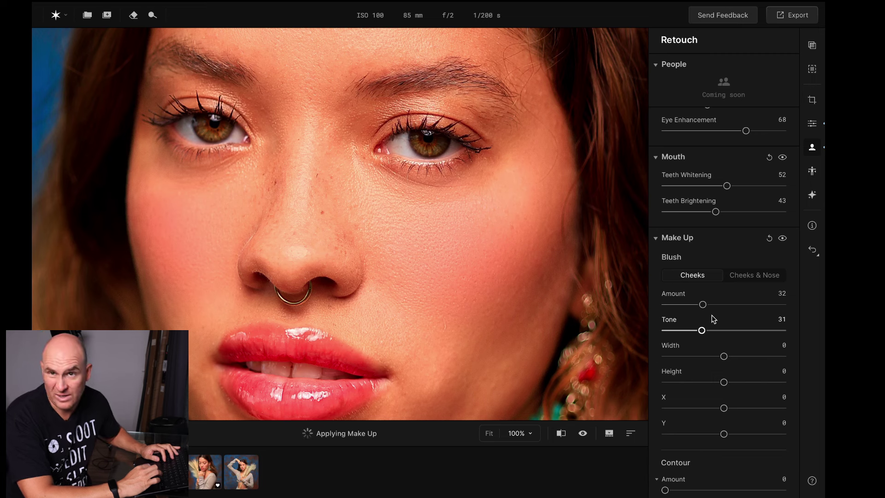
pyautogui.moveTo(703, 304); pyautogui.dragTo(679, 304)
# Try the Contour Amount at 100 on the full portrait and compare the image before and after
pyautogui.scroll(-2, 685, 355)
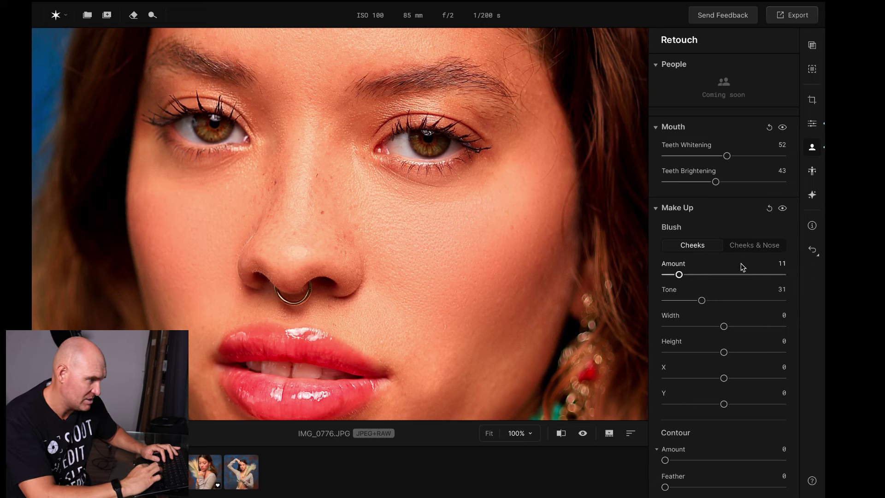
pyautogui.scroll(-4, 730, 305)
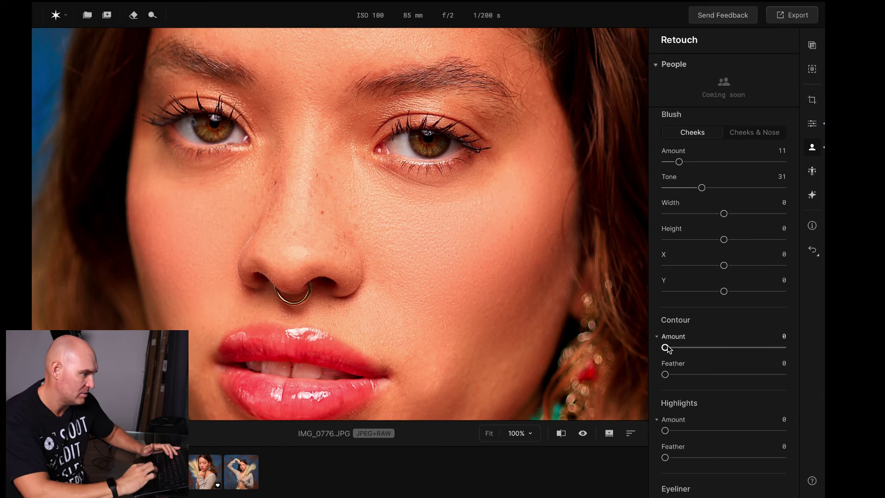
pyautogui.scroll(-2, 714, 338)
pyautogui.moveTo(444, 302); pyautogui.dragTo(449, 246)
pyautogui.hotkey('ctrl', '0')
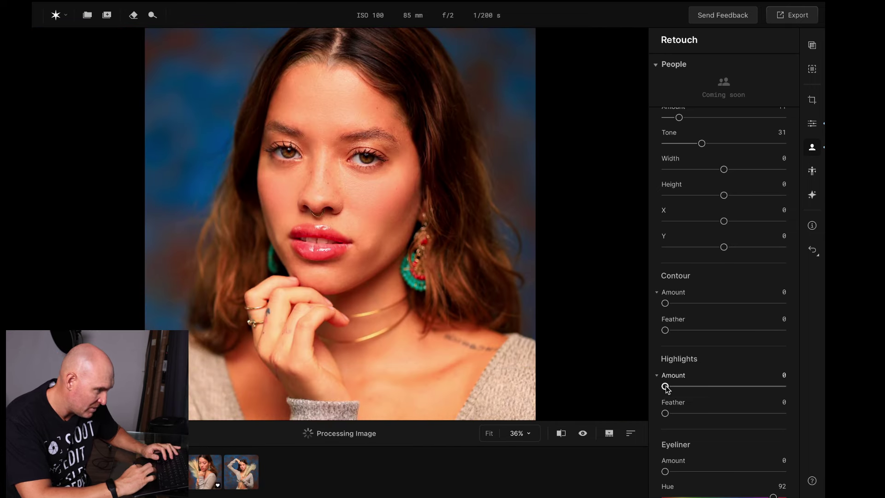
pyautogui.moveTo(665, 303); pyautogui.dragTo(788, 304)
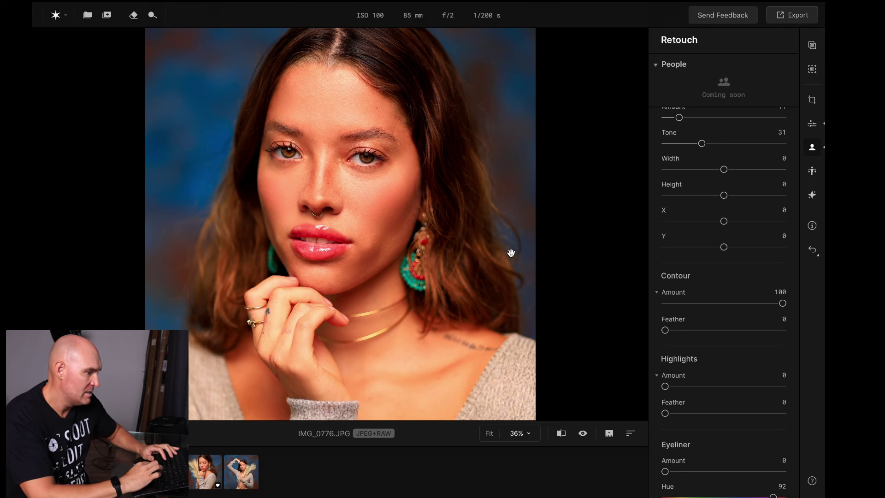
pyautogui.click(583, 433)
# Set the make-up Contour Amount to 39 and its Feather to 58
pyautogui.moveTo(782, 303); pyautogui.dragTo(695, 305)
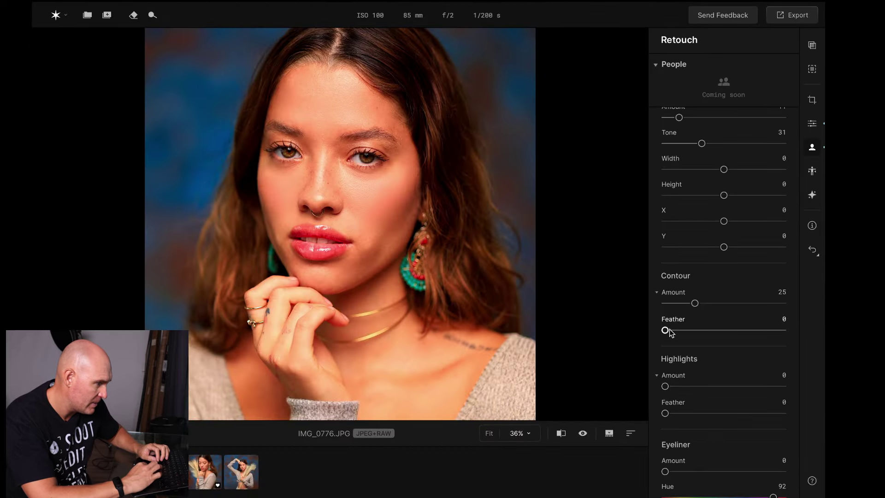
pyautogui.moveTo(670, 330); pyautogui.dragTo(783, 302)
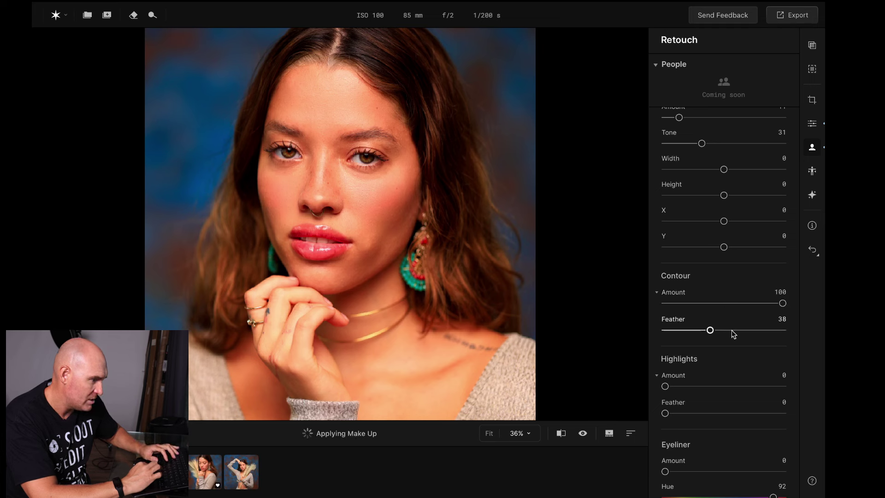
pyautogui.moveTo(710, 330); pyautogui.dragTo(690, 330)
pyautogui.click(698, 304)
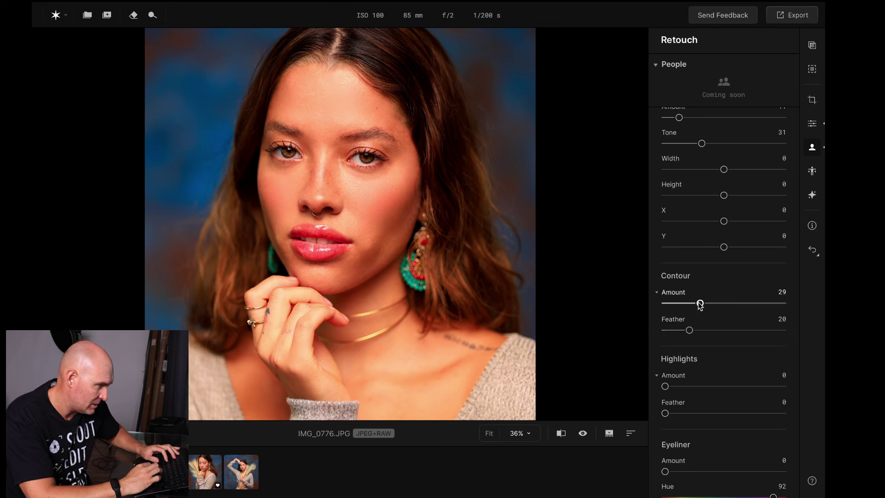
pyautogui.moveTo(689, 330); pyautogui.dragTo(734, 330)
pyautogui.moveTo(700, 302); pyautogui.dragTo(712, 304)
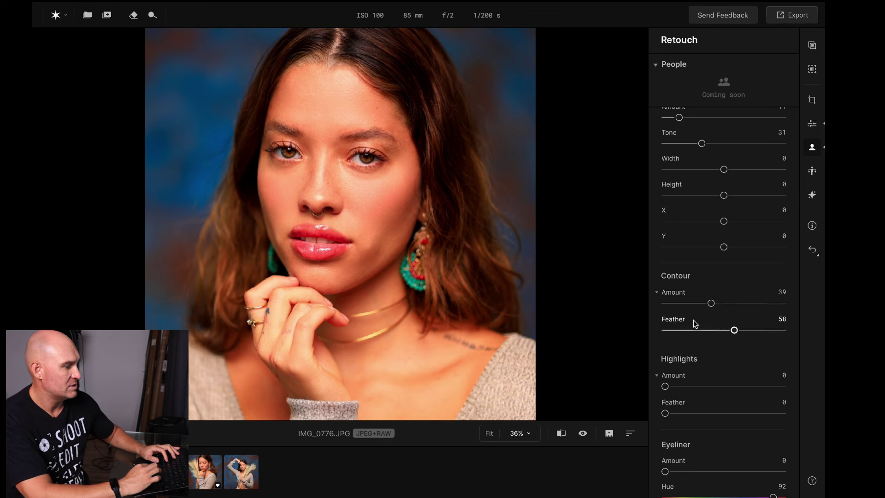
# Set the make-up Highlights Amount to 23 and Feather to 100, and compare the portrait before and after
pyautogui.scroll(-2, 693, 320)
pyautogui.moveTo(665, 304); pyautogui.dragTo(764, 304)
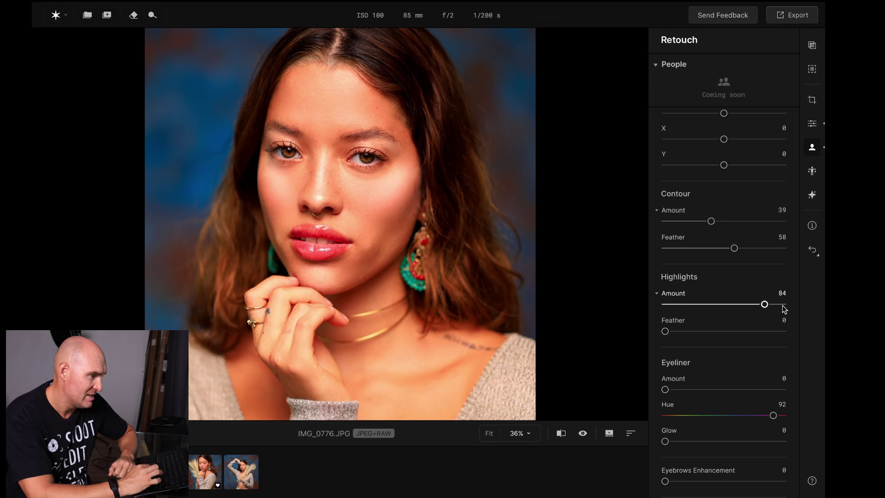
pyautogui.moveTo(764, 304); pyautogui.dragTo(794, 307)
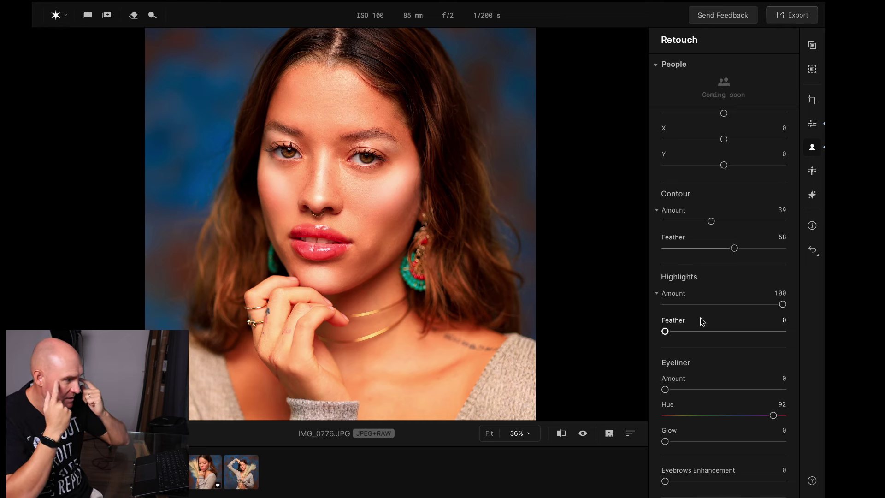
pyautogui.moveTo(665, 331); pyautogui.dragTo(816, 340)
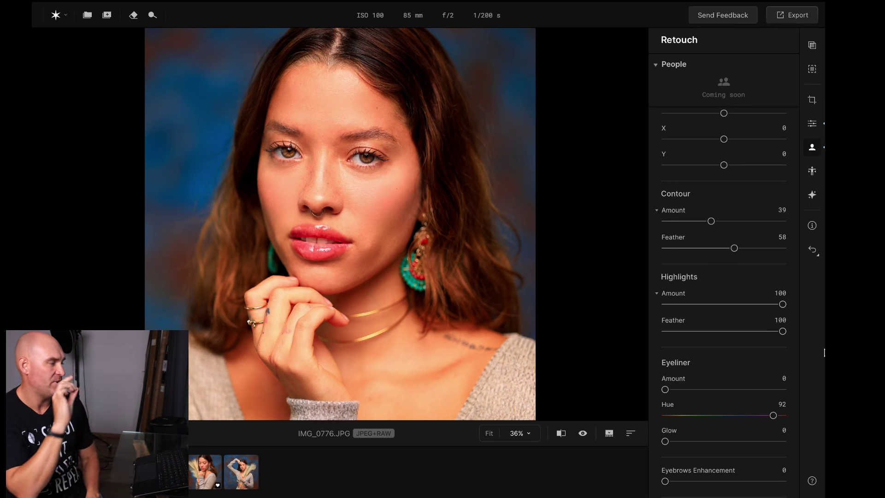
pyautogui.click(711, 304)
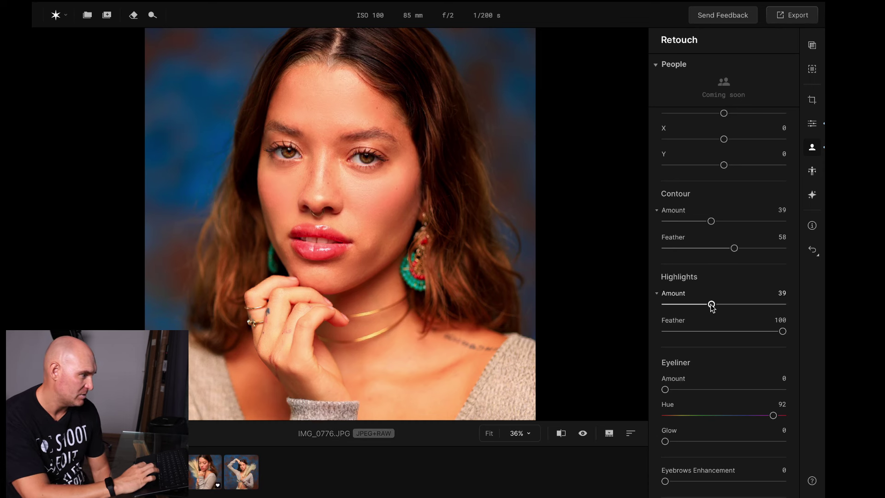
pyautogui.click(693, 304)
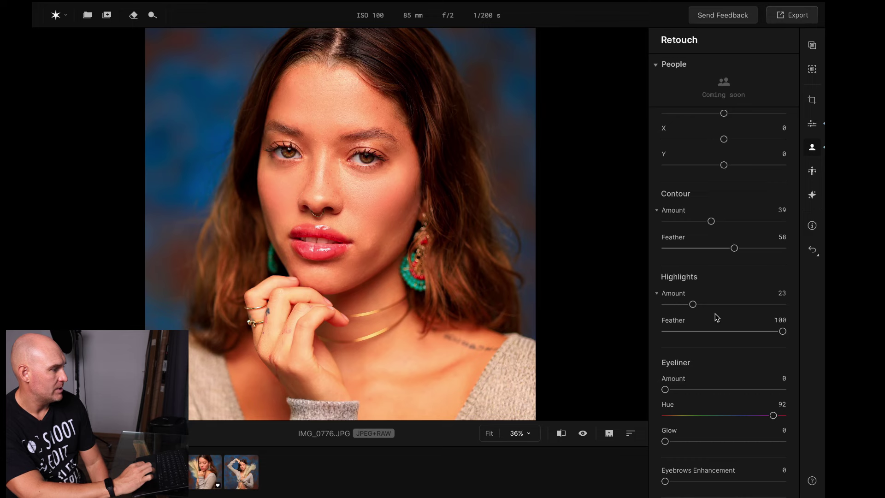
pyautogui.click(583, 434)
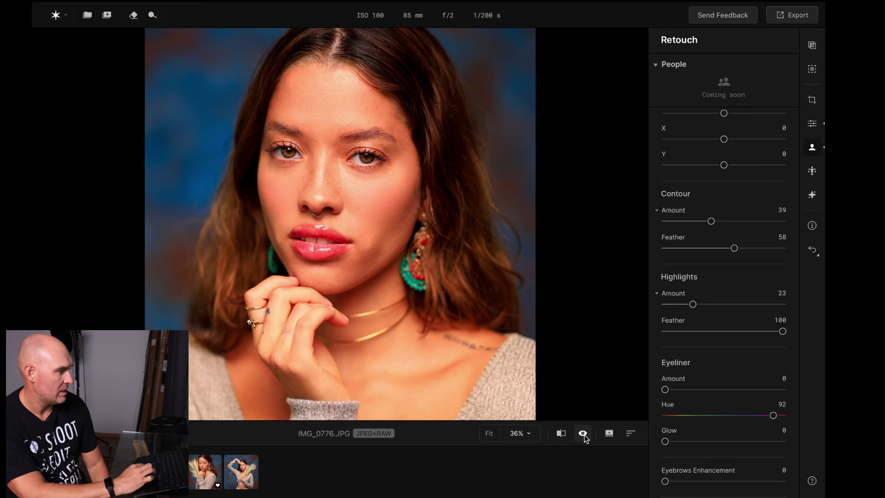
# Set the Eyeliner Amount to 100 while viewing one eye at 160%
pyautogui.scroll(-2, 733, 380)
pyautogui.click(362, 144)
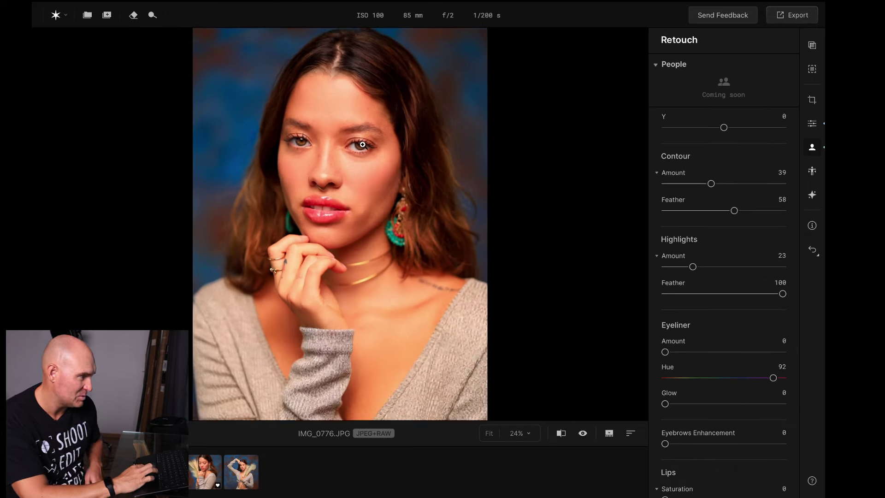
pyautogui.click(362, 144)
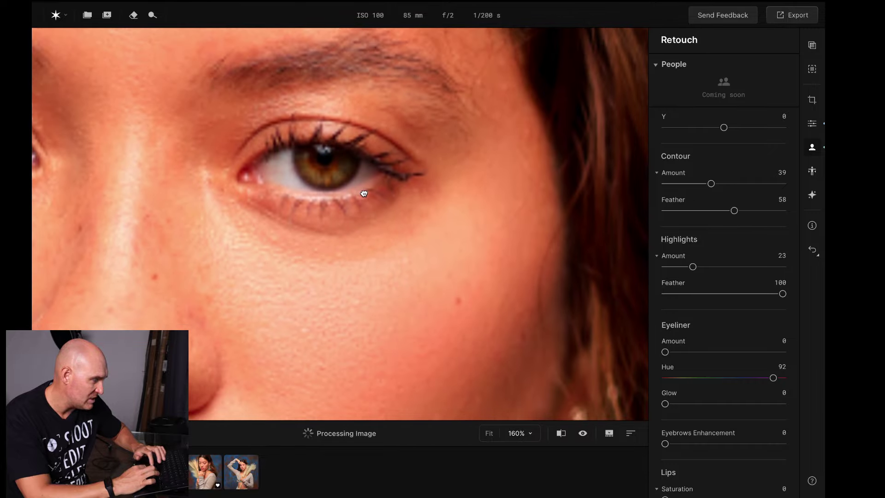
pyautogui.moveTo(364, 193); pyautogui.dragTo(364, 198)
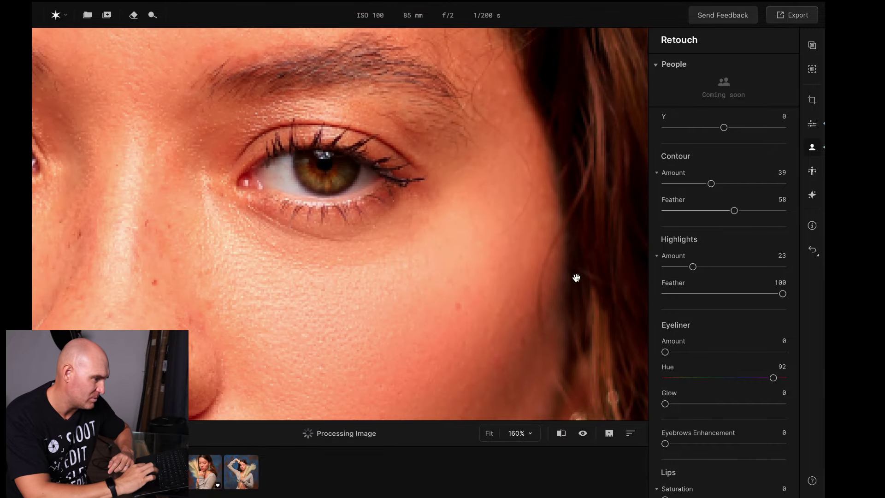
pyautogui.moveTo(665, 352); pyautogui.dragTo(785, 352)
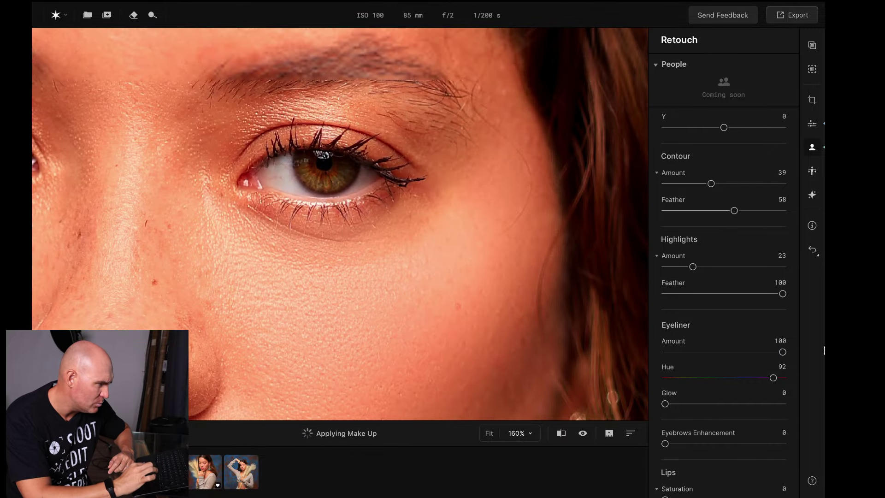
pyautogui.moveTo(298, 137); pyautogui.dragTo(294, 183)
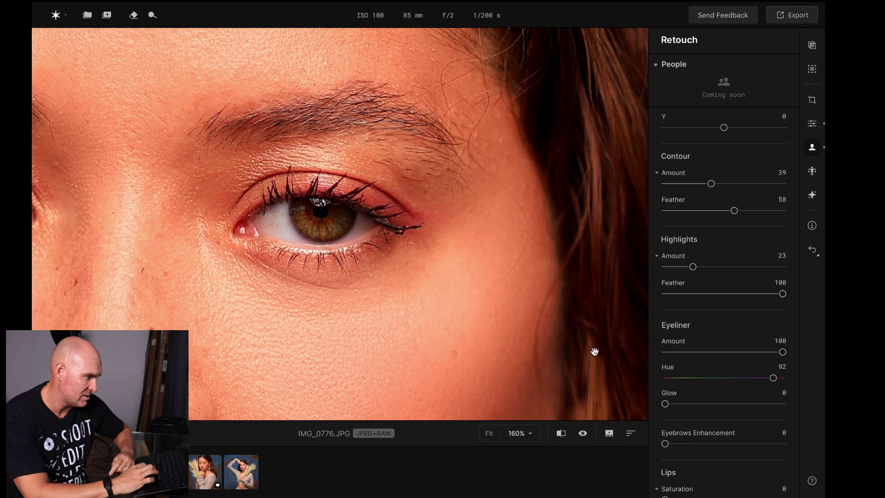
# Try the Eyeliner Glow at 72 and return it to 0, and set the Eyeliner Hue to 70
pyautogui.moveTo(774, 378); pyautogui.dragTo(733, 378)
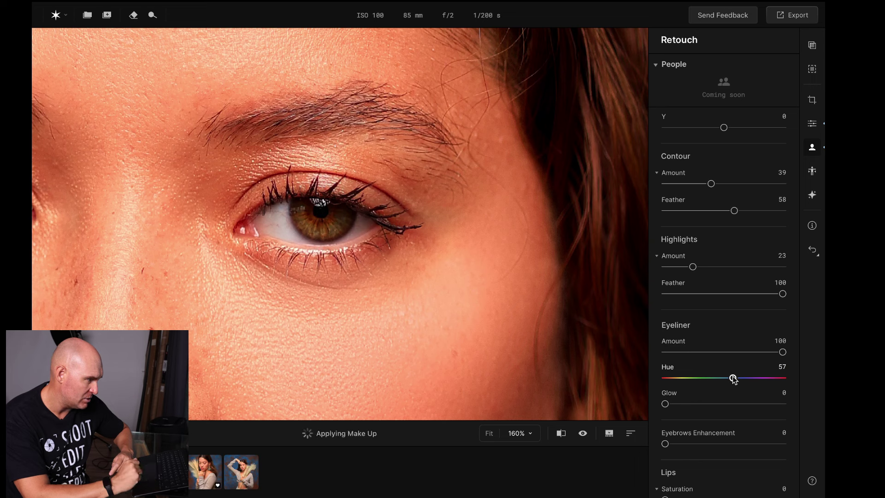
pyautogui.moveTo(733, 379)
pyautogui.mouseDown()
pyautogui.moveTo(642, 371)
pyautogui.moveTo(717, 378)
pyautogui.mouseUp()
pyautogui.moveTo(664, 404); pyautogui.dragTo(750, 405)
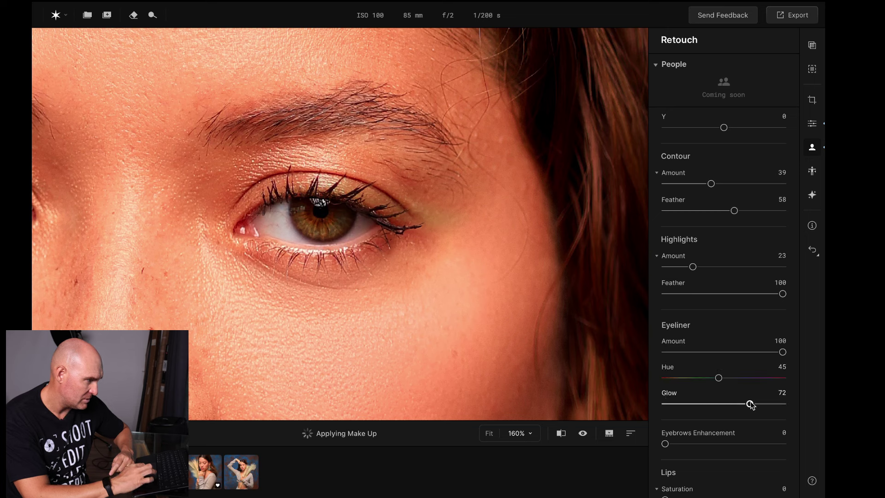
pyautogui.moveTo(750, 404); pyautogui.dragTo(668, 399)
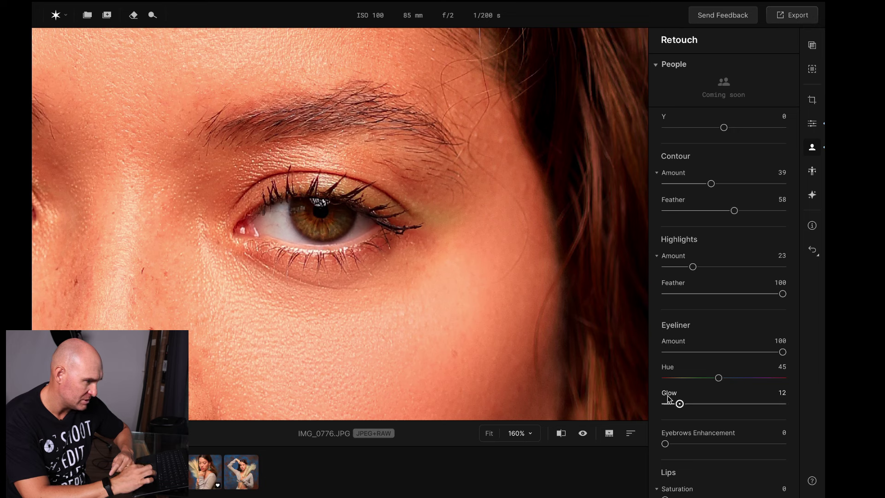
pyautogui.moveTo(719, 378); pyautogui.dragTo(748, 384)
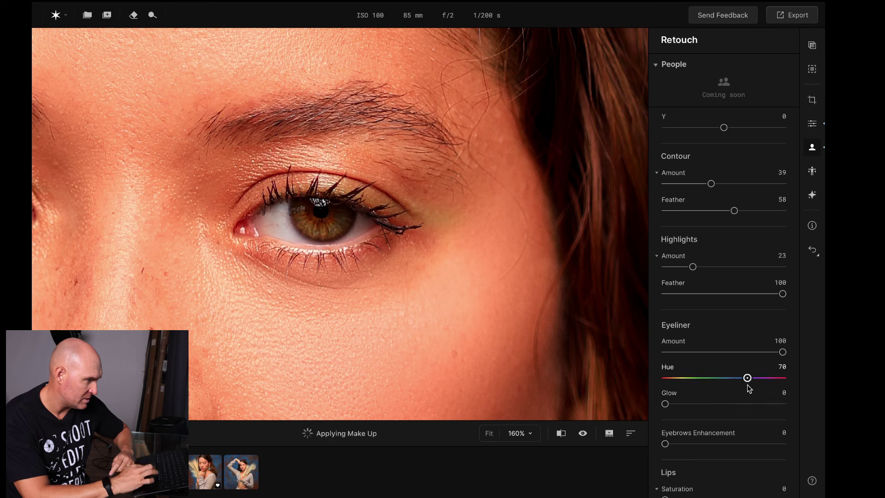
# Try Eyebrows Enhancement at 100 on a close-up of the brows and reset it to 0
pyautogui.scroll(-5, 536, 314)
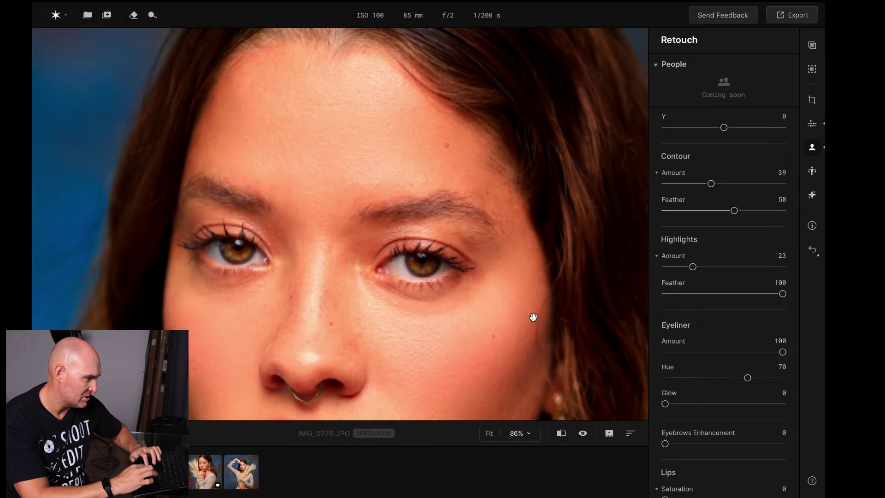
pyautogui.moveTo(533, 317); pyautogui.dragTo(514, 267)
pyautogui.scroll(-4, 709, 305)
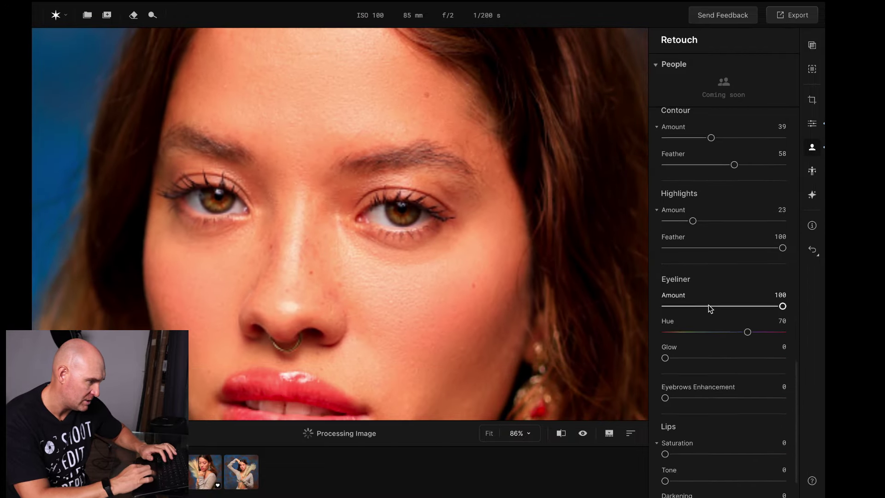
pyautogui.scroll(1, 385, 149)
pyautogui.scroll(3, 385, 149)
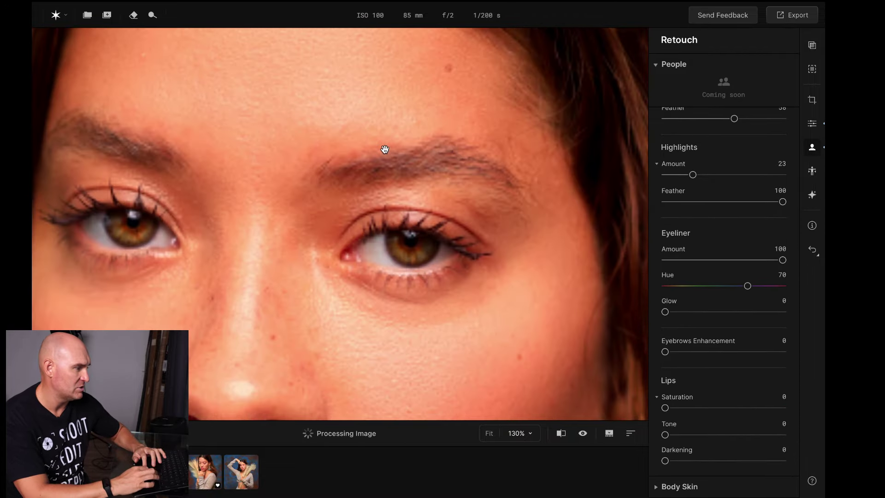
pyautogui.moveTo(665, 352); pyautogui.dragTo(789, 359)
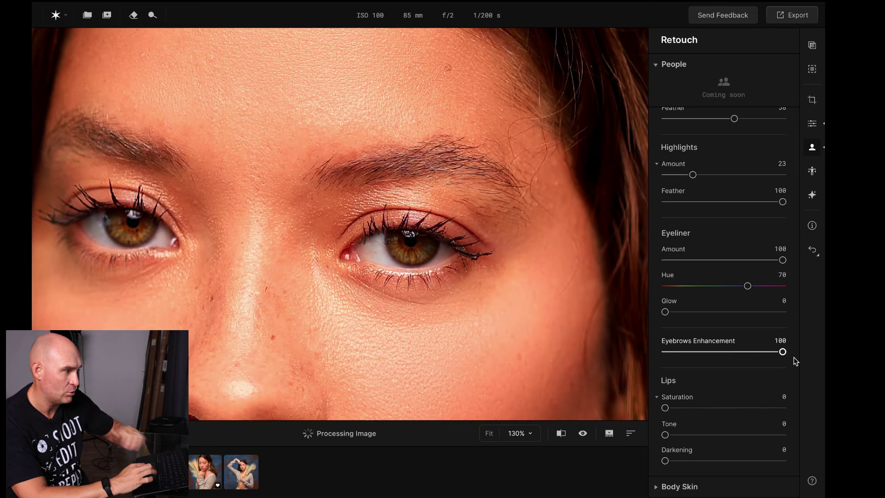
pyautogui.moveTo(782, 352); pyautogui.dragTo(632, 352)
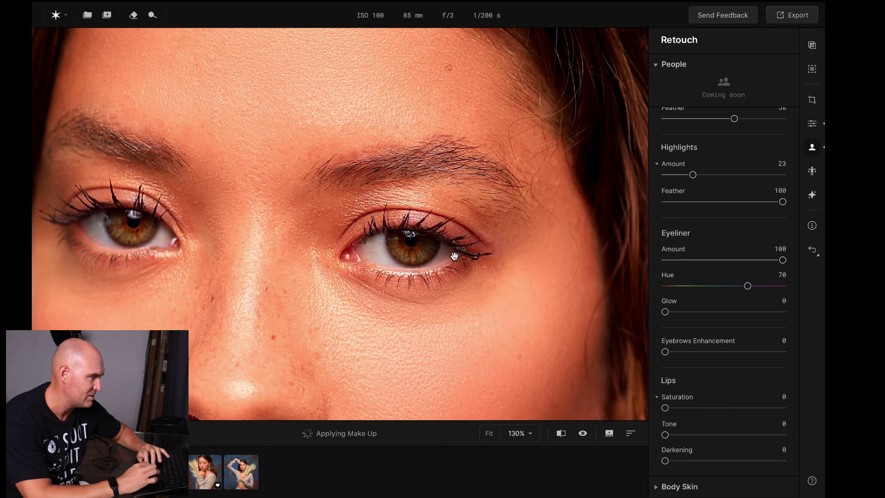
# Set Eyebrows Enhancement to 31 while viewing the face at 90%, and bring the lips into view
pyautogui.scroll(-3, 454, 255)
pyautogui.moveTo(548, 295); pyautogui.dragTo(545, 233)
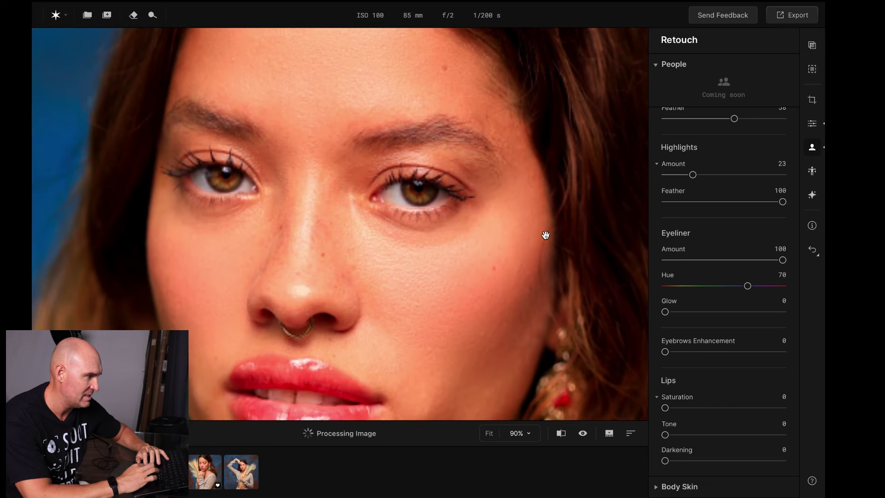
pyautogui.moveTo(680, 352); pyautogui.dragTo(705, 353)
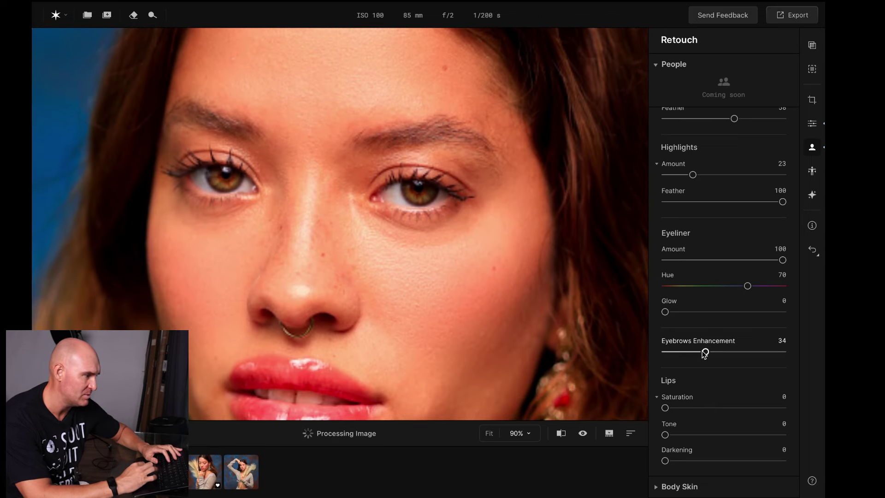
pyautogui.moveTo(470, 328); pyautogui.dragTo(490, 191)
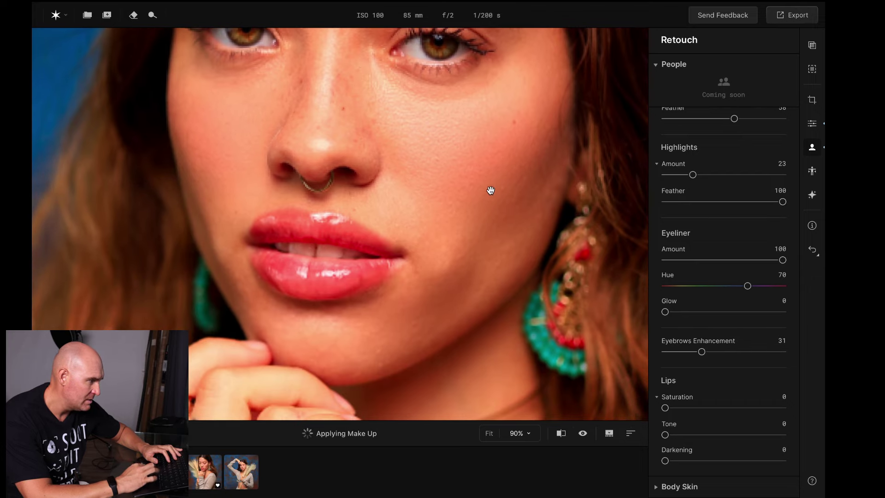
# Try the lips Saturation at 46 on a close-up of the mouth and return it to 0
pyautogui.scroll(3, 352, 249)
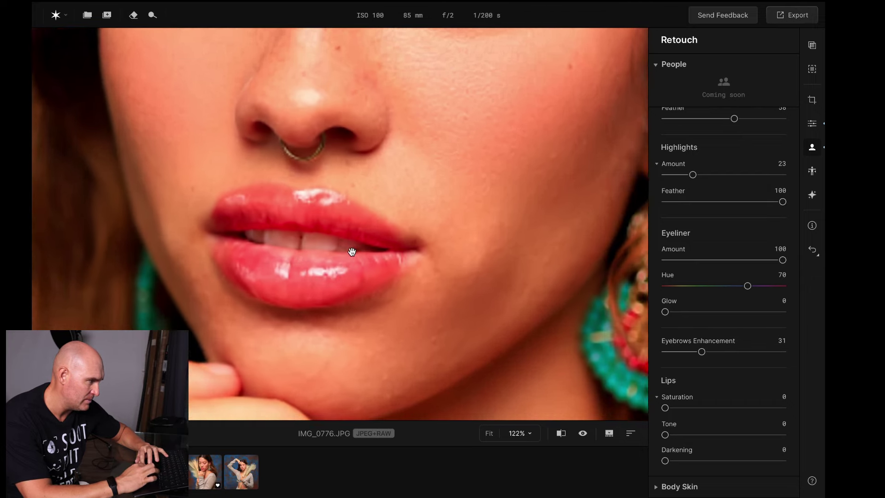
pyautogui.moveTo(382, 253); pyautogui.dragTo(443, 227)
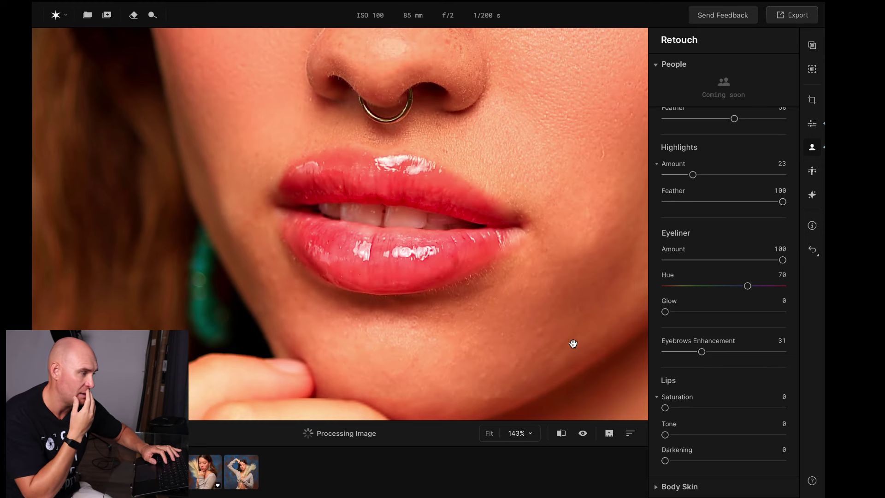
pyautogui.click(720, 407)
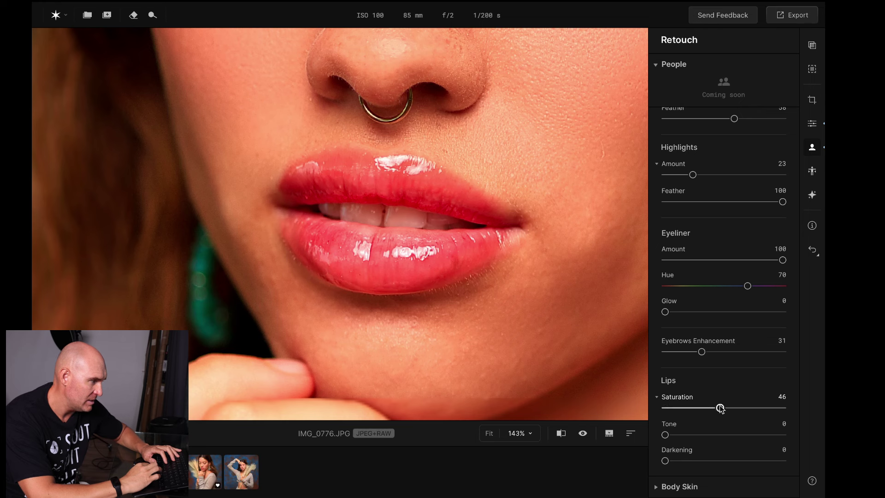
pyautogui.moveTo(720, 408); pyautogui.dragTo(654, 396)
# Try the lips Tone and return it to 0, and set the lips Darkening to 25
pyautogui.moveTo(665, 434); pyautogui.dragTo(623, 435)
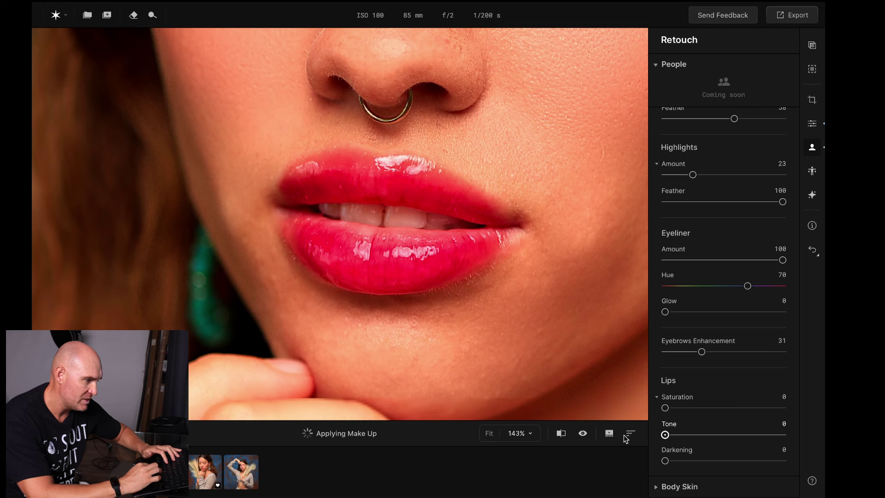
pyautogui.moveTo(665, 460); pyautogui.dragTo(696, 460)
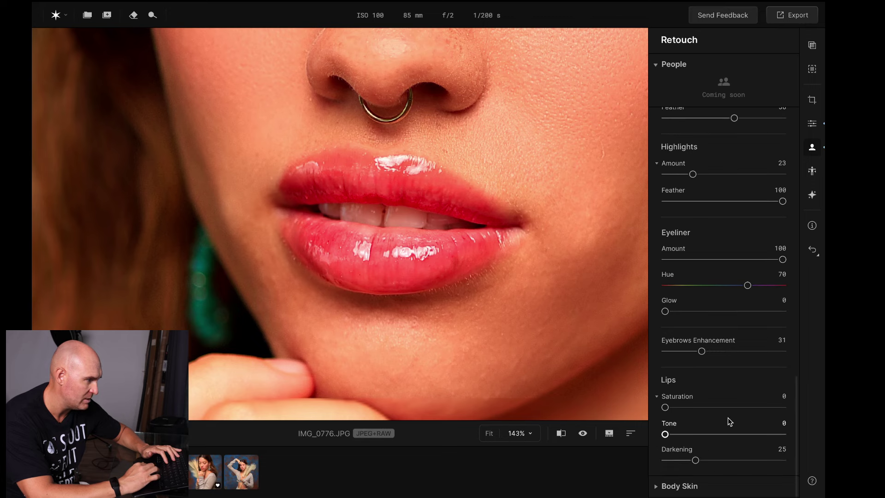
pyautogui.click(509, 294)
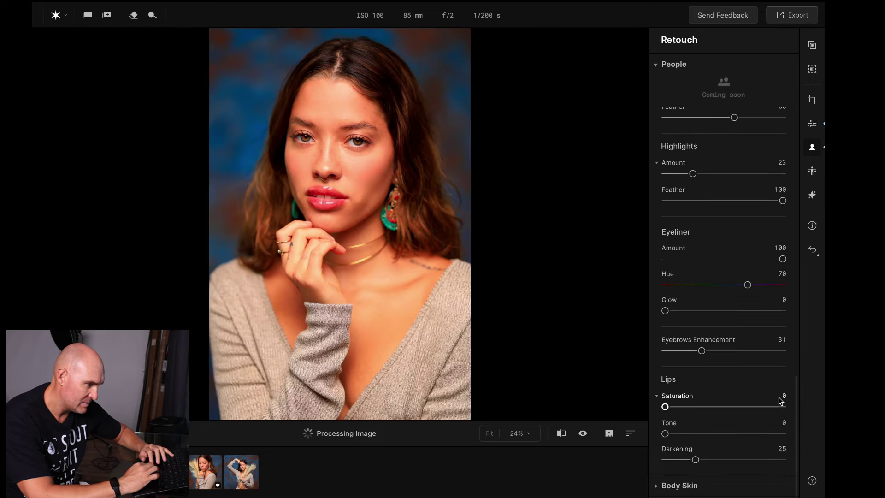
# Set Body Skin Smoothing to 50 and Details to 100 while viewing the chest and collarbone at 100%
pyautogui.scroll(-3, 701, 460)
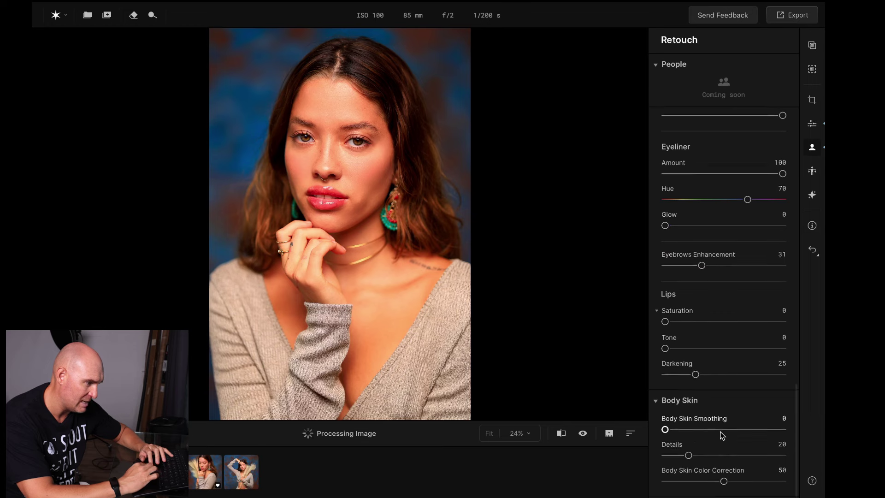
pyautogui.click(392, 289)
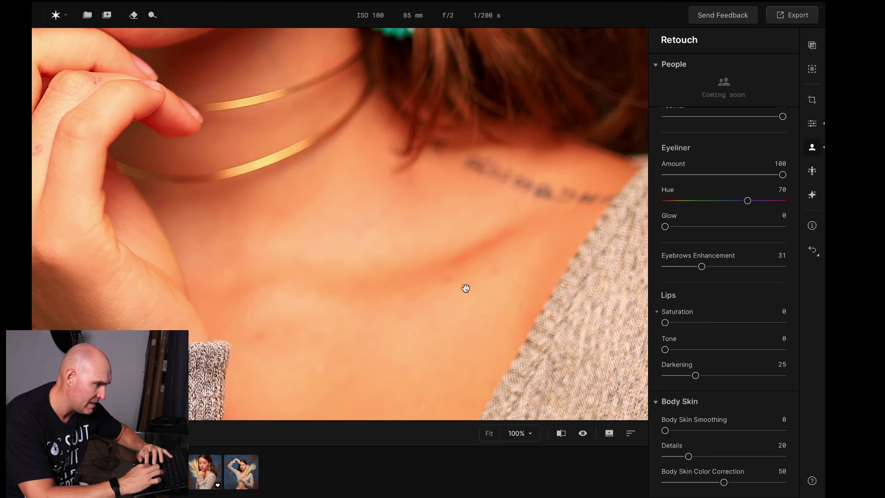
pyautogui.click(725, 430)
pyautogui.moveTo(689, 456); pyautogui.dragTo(797, 457)
pyautogui.press('z')
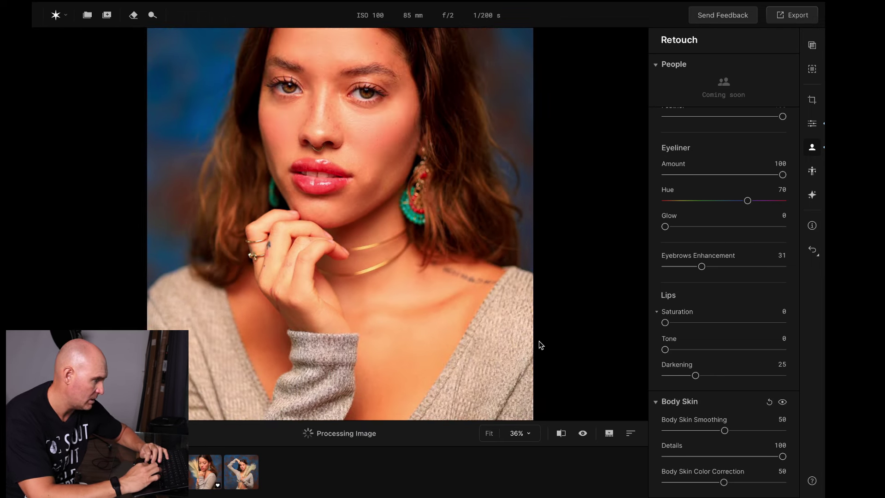
# Compare the edited portrait with the original several times by switching the preview of the edits off and on
pyautogui.click(583, 433)
pyautogui.click(583, 434)
pyautogui.click(583, 433)
pyautogui.click(583, 434)
pyautogui.click(584, 434)
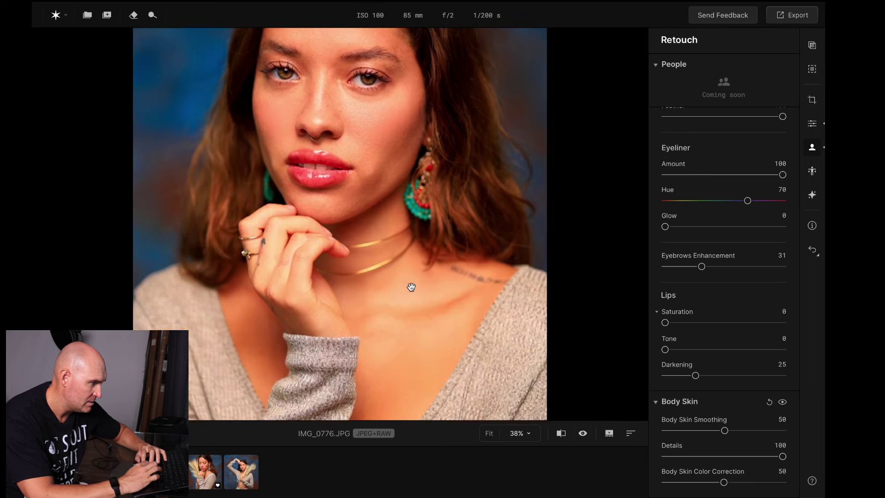
# Try Body Skin Details at 0 on a close-up of the chest and return it to 100
pyautogui.press('z')
pyautogui.scroll(-3, 396, 258)
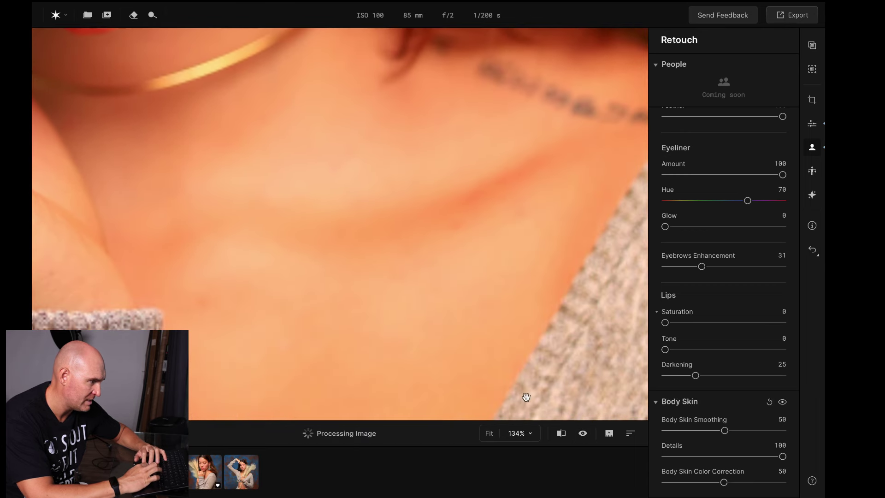
pyautogui.moveTo(782, 456); pyautogui.dragTo(620, 457)
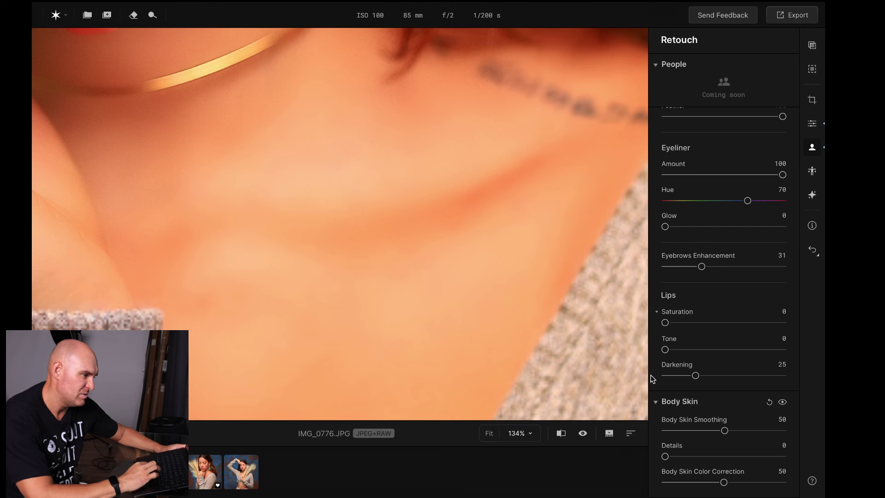
pyautogui.moveTo(665, 456); pyautogui.dragTo(825, 457)
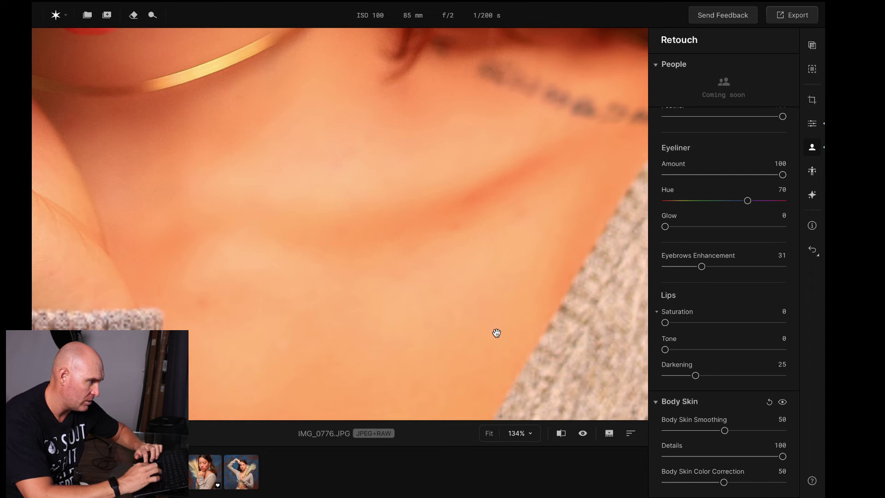
# Try Body Skin Color Correction at 100, set it to 0, and fit the whole portrait in view
pyautogui.hotkey('ctrl', '0')
pyautogui.moveTo(724, 482); pyautogui.dragTo(825, 484)
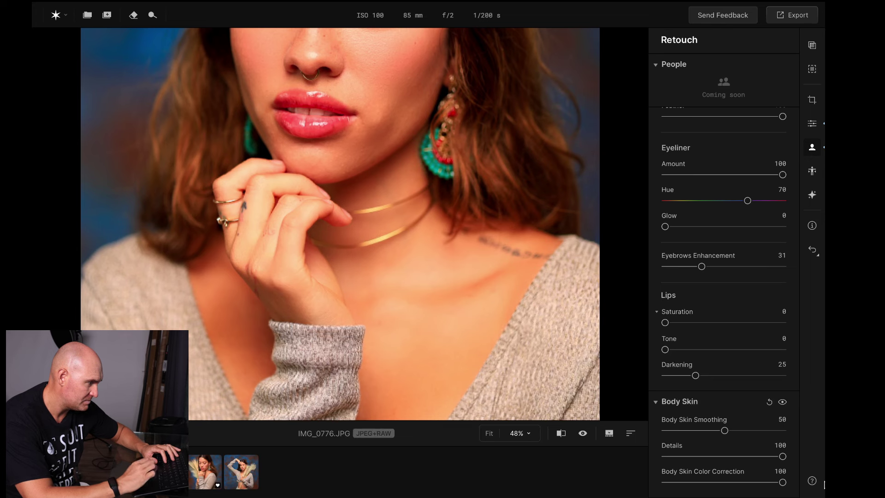
pyautogui.moveTo(782, 482); pyautogui.dragTo(609, 481)
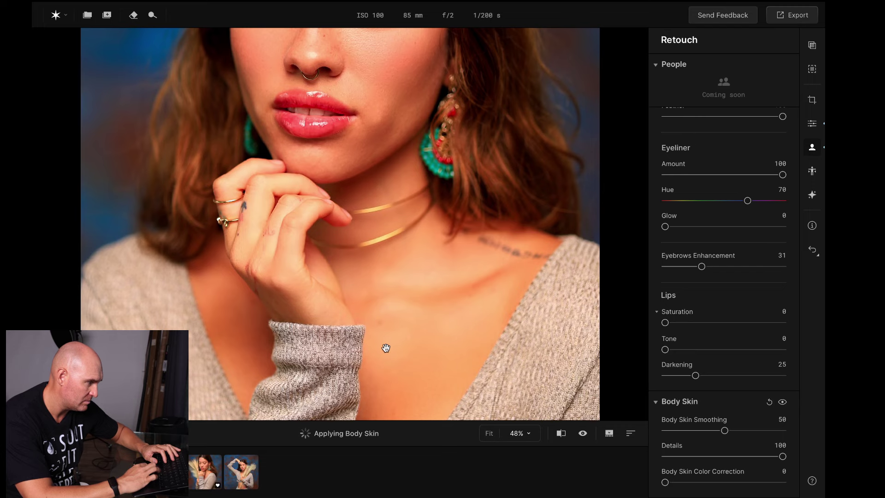
pyautogui.hotkey('ctrl', '0')
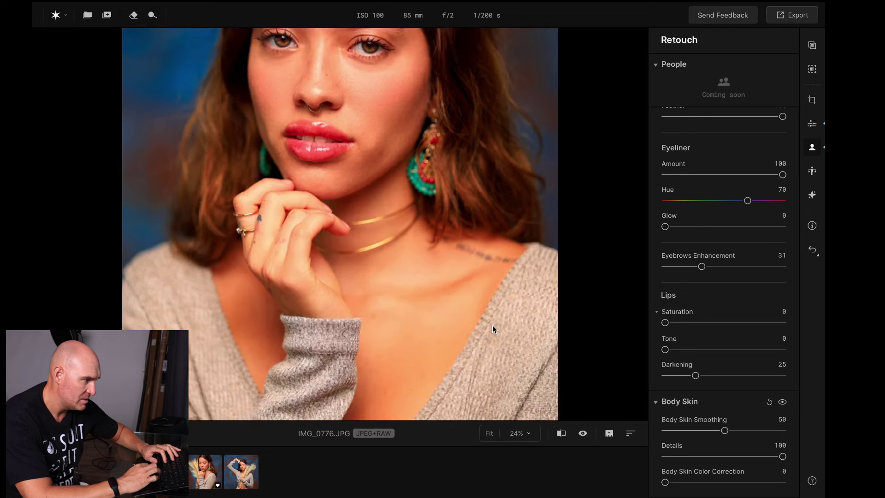
# Open the Reshape tools, try Face Slim at 63 and 100, and return it to 0
pyautogui.click(812, 170)
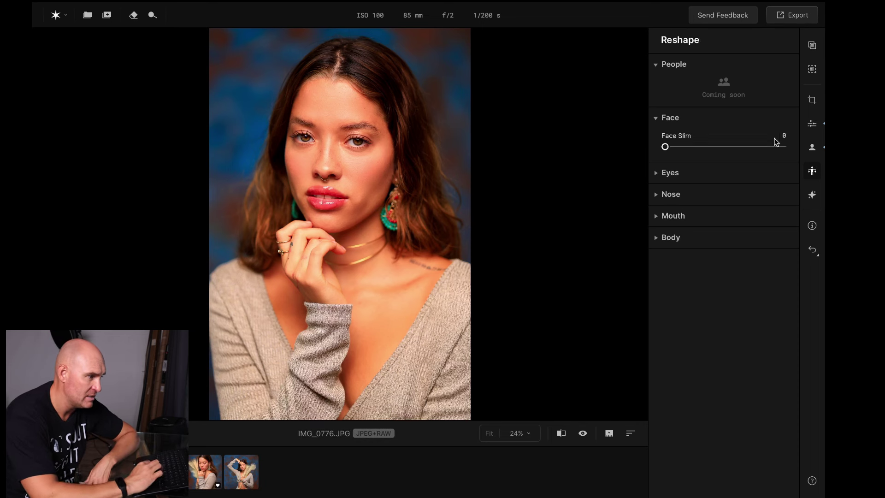
pyautogui.moveTo(664, 146); pyautogui.dragTo(739, 147)
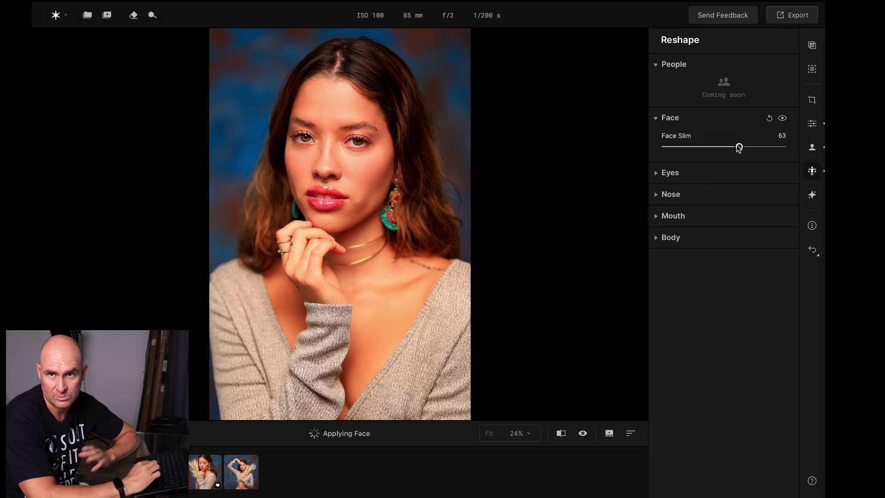
pyautogui.moveTo(739, 147); pyautogui.dragTo(791, 147)
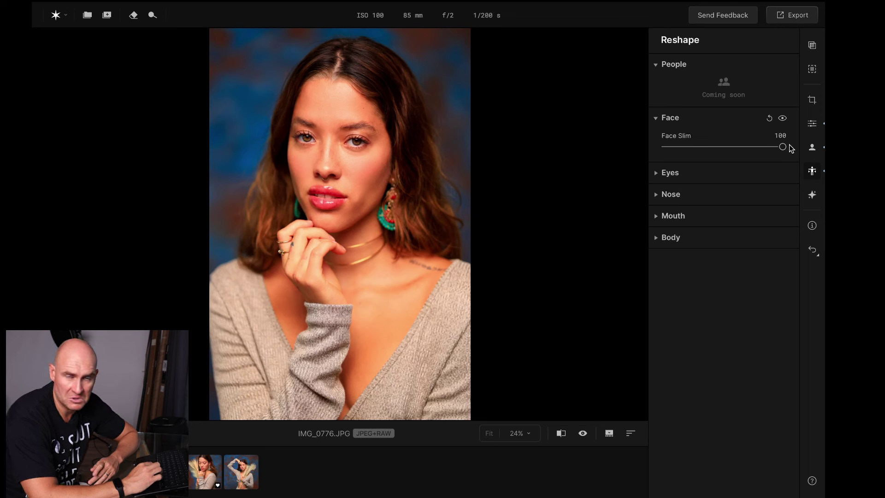
pyautogui.moveTo(781, 147); pyautogui.dragTo(624, 144)
# Try the Eyes reshape Shape at 94 and 10, compare the eyes before and after at 100%, and return Shape to 0
pyautogui.click(662, 173)
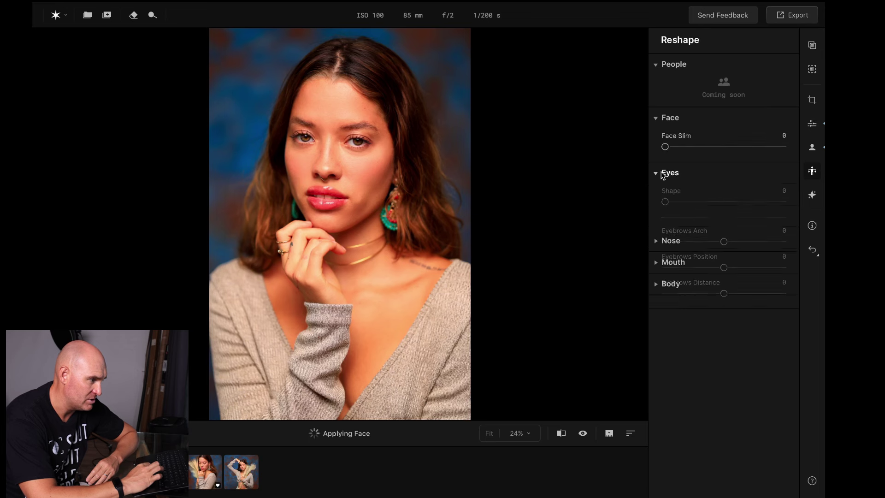
pyautogui.moveTo(665, 201); pyautogui.dragTo(777, 202)
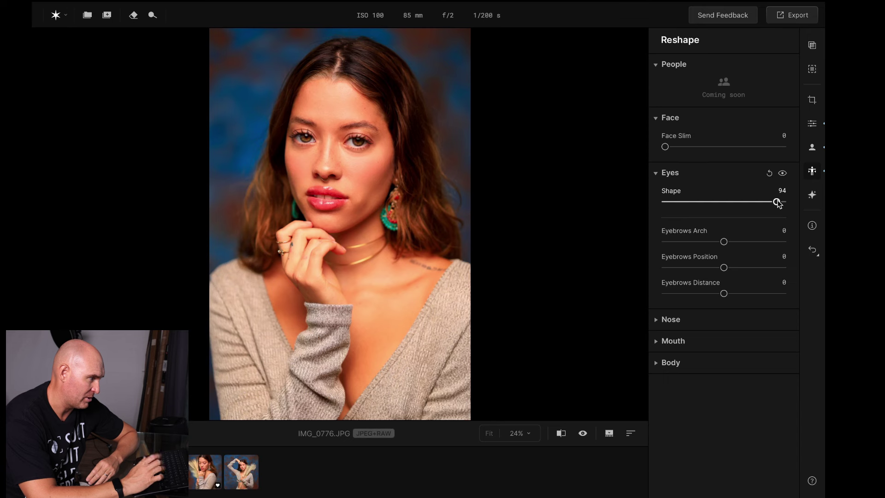
pyautogui.moveTo(778, 204); pyautogui.dragTo(680, 204)
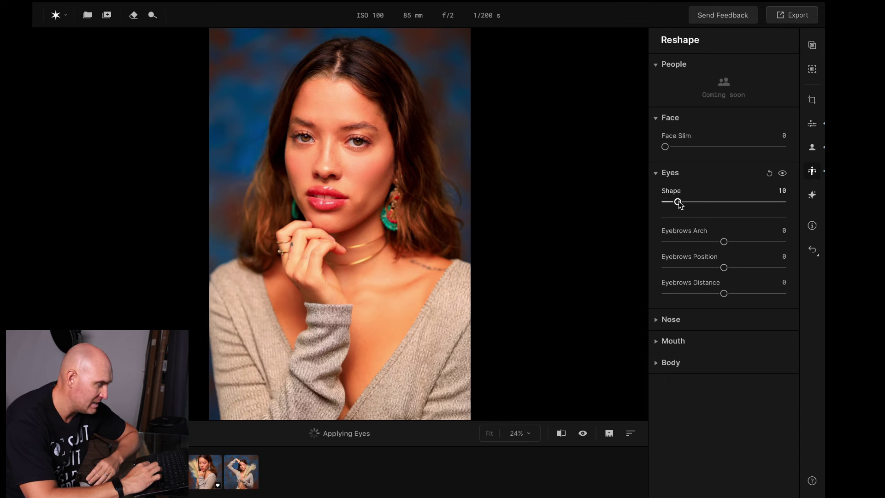
pyautogui.click(369, 136)
pyautogui.moveTo(369, 136); pyautogui.dragTo(560, 162)
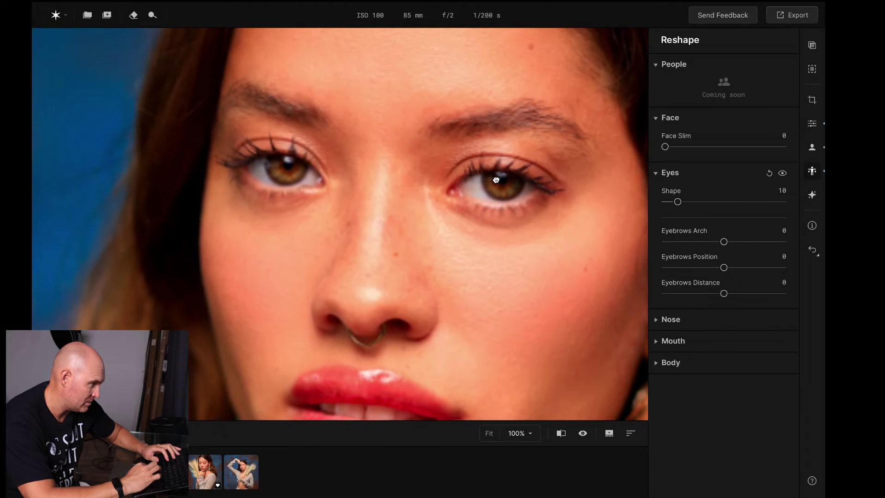
pyautogui.click(583, 436)
pyautogui.click(583, 436)
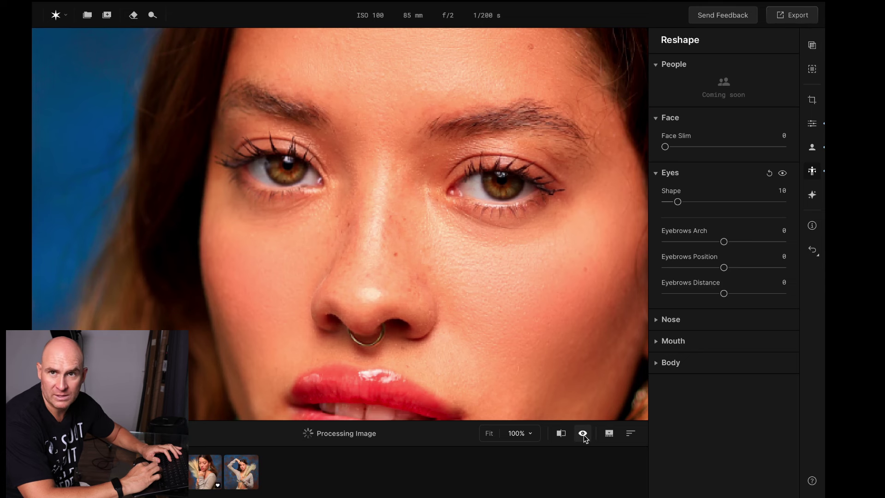
pyautogui.moveTo(678, 202); pyautogui.dragTo(648, 200)
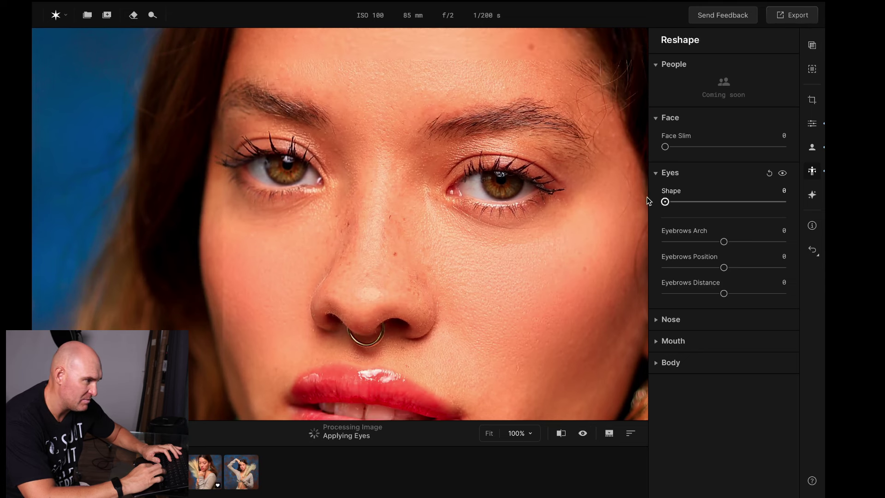
# Look through the Nose reshape options and try shifting the Lips Position on a close-up of the mouth
pyautogui.click(660, 173)
pyautogui.click(655, 196)
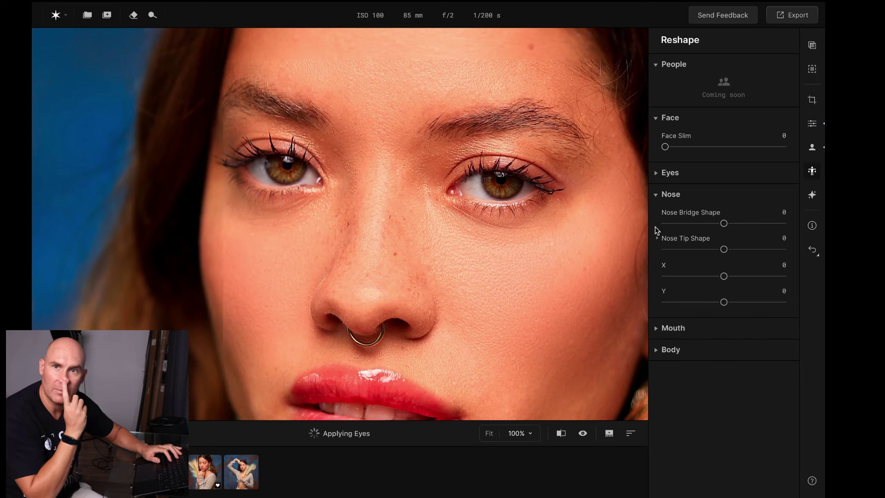
pyautogui.click(655, 328)
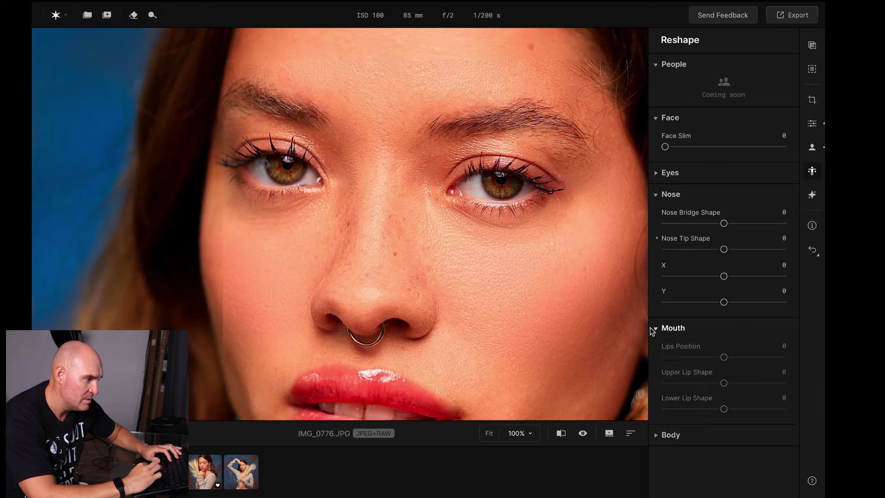
pyautogui.moveTo(511, 343); pyautogui.dragTo(491, 222)
pyautogui.moveTo(723, 357); pyautogui.dragTo(663, 361)
pyautogui.click(671, 324)
pyautogui.click(671, 324)
pyautogui.click(671, 323)
# Try the Body reshape Shape at 100 and -100, and close the Body group
pyautogui.click(670, 348)
pyautogui.moveTo(724, 379); pyautogui.dragTo(824, 378)
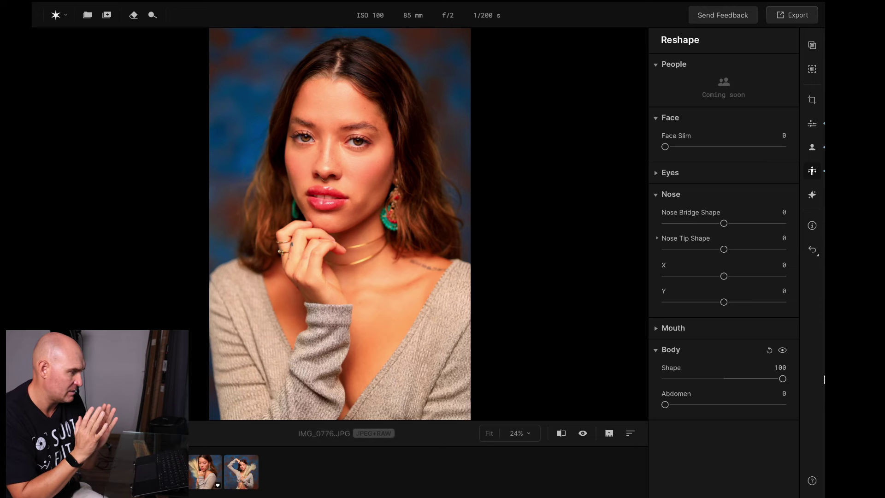
pyautogui.moveTo(782, 379); pyautogui.dragTo(643, 383)
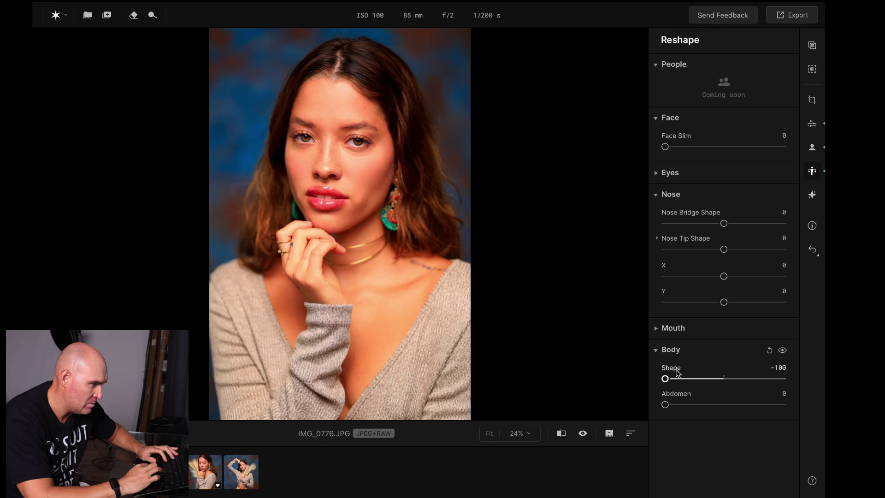
pyautogui.click(664, 352)
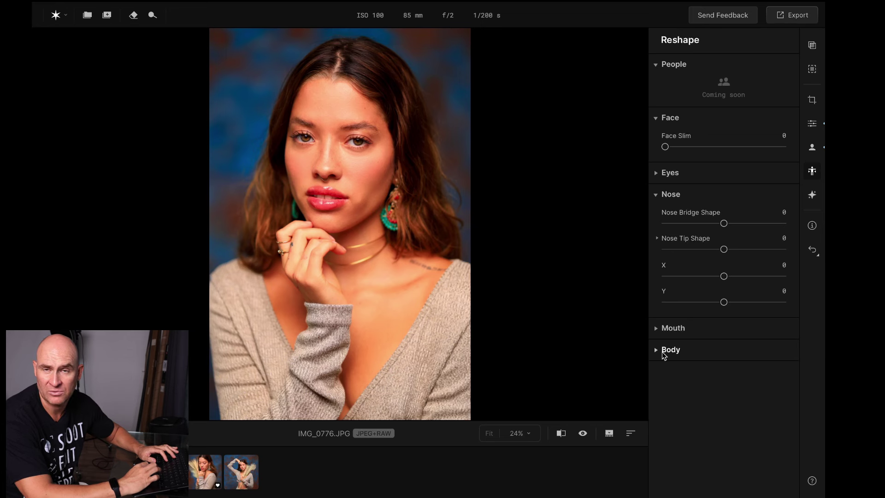
# Open the Creative tools and look over the Studio Light and Portrait Bokeh groups, leaving both collapsed
pyautogui.click(813, 195)
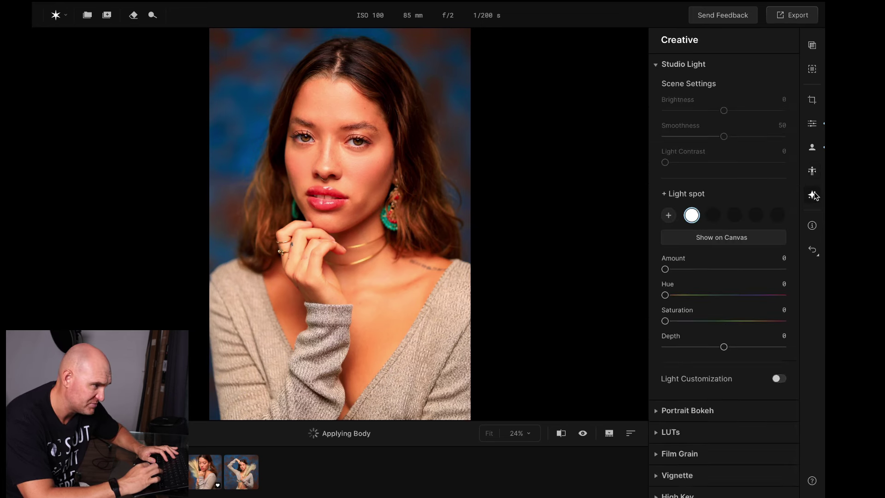
pyautogui.click(658, 66)
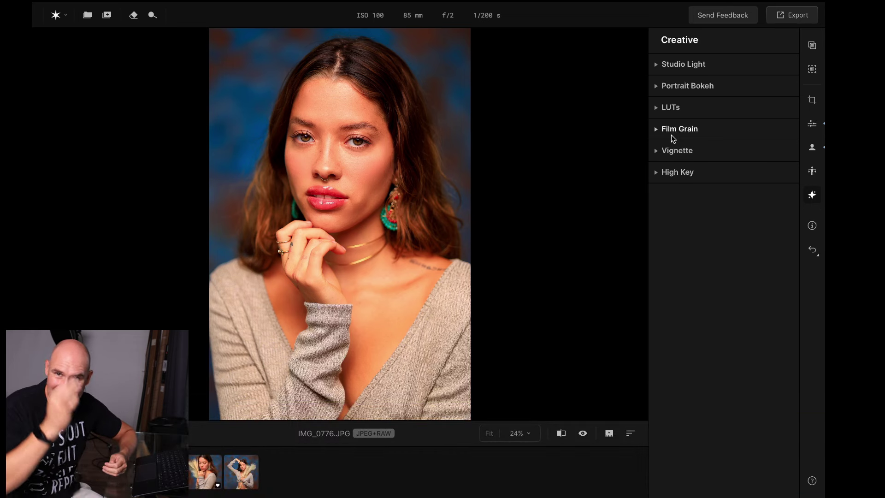
pyautogui.click(658, 87)
pyautogui.click(658, 87)
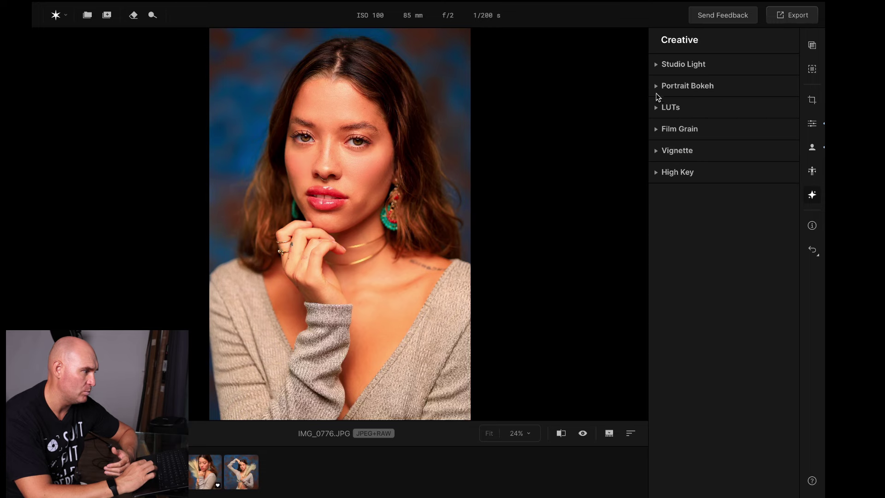
# Inspect the retouched eyes at 100% and the whole face at 47%
pyautogui.click(389, 129)
pyautogui.moveTo(322, 120); pyautogui.dragTo(408, 210)
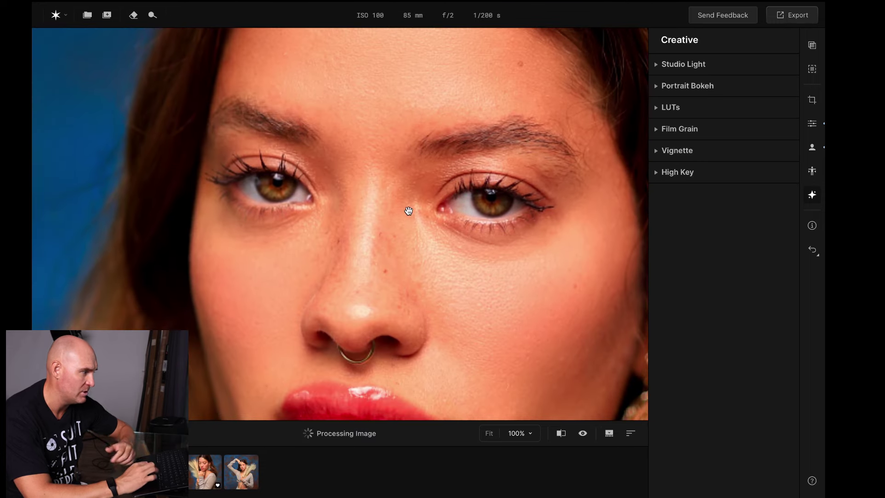
pyautogui.click(397, 233)
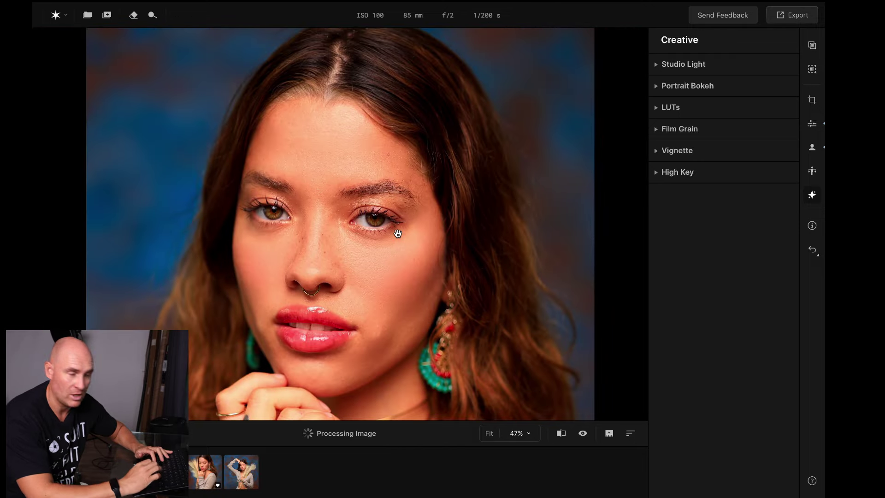
# Look over the Portrait Bokeh and Studio Light settings, return to the full portrait, and leave both groups collapsed
pyautogui.click(671, 87)
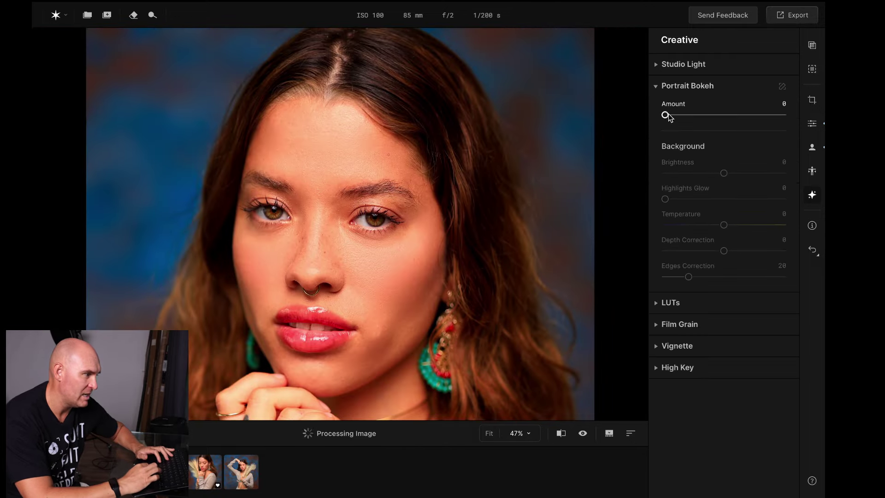
pyautogui.click(491, 132)
pyautogui.click(662, 87)
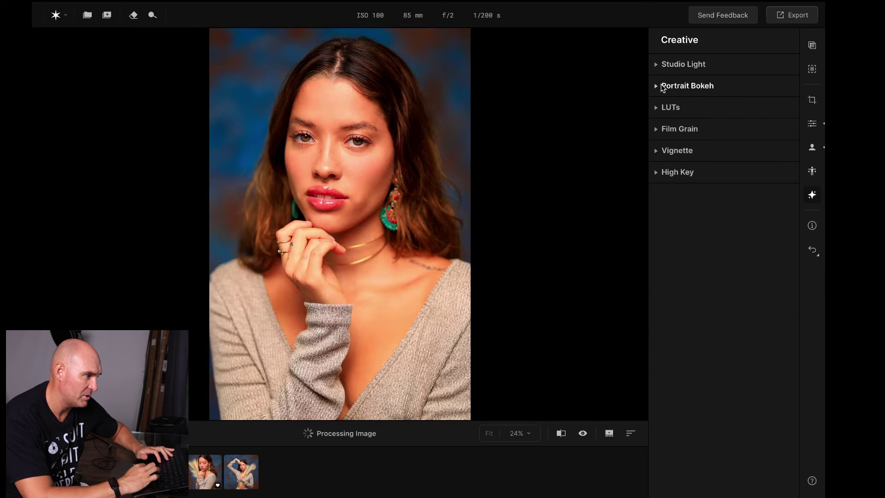
pyautogui.click(666, 65)
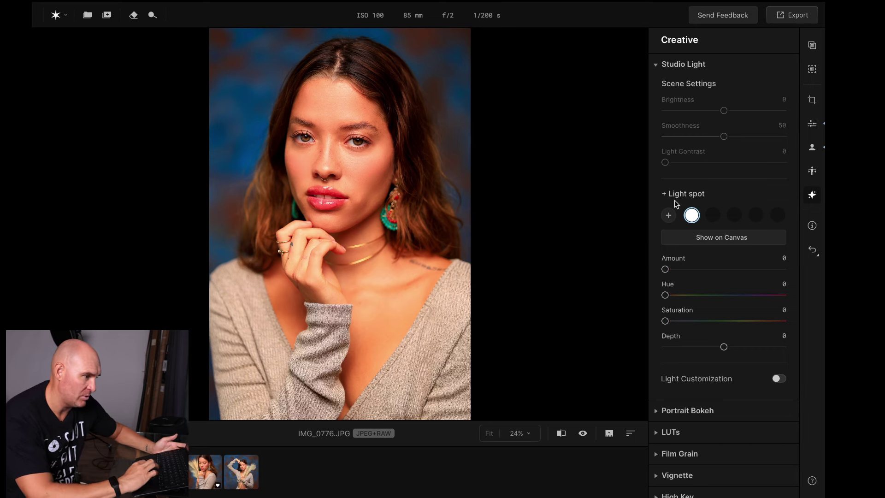
pyautogui.click(658, 69)
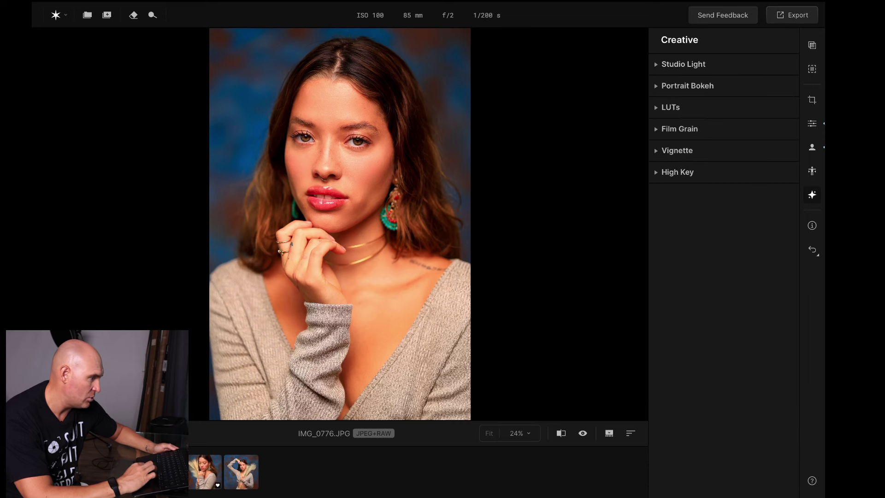
# Save the current portrait's edits as a new preset named "Lucero 2"
pyautogui.click(811, 46)
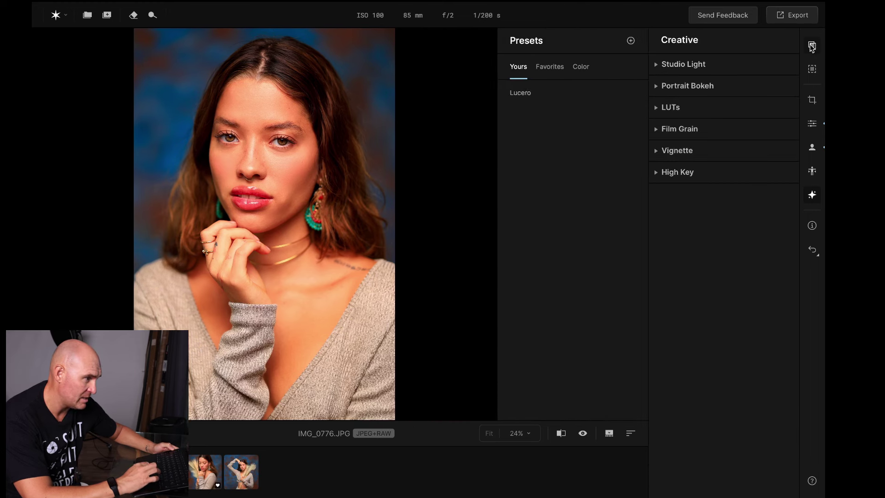
pyautogui.click(630, 42)
pyautogui.write('Lucero 2')
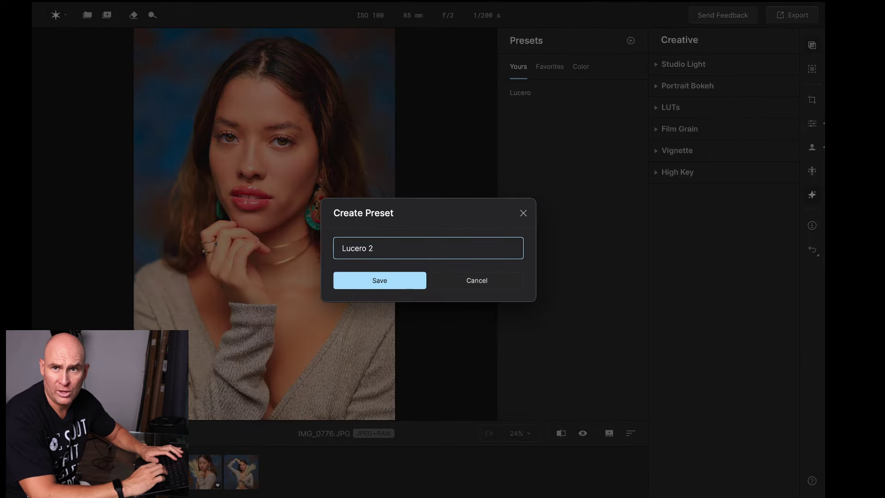
pyautogui.click(382, 282)
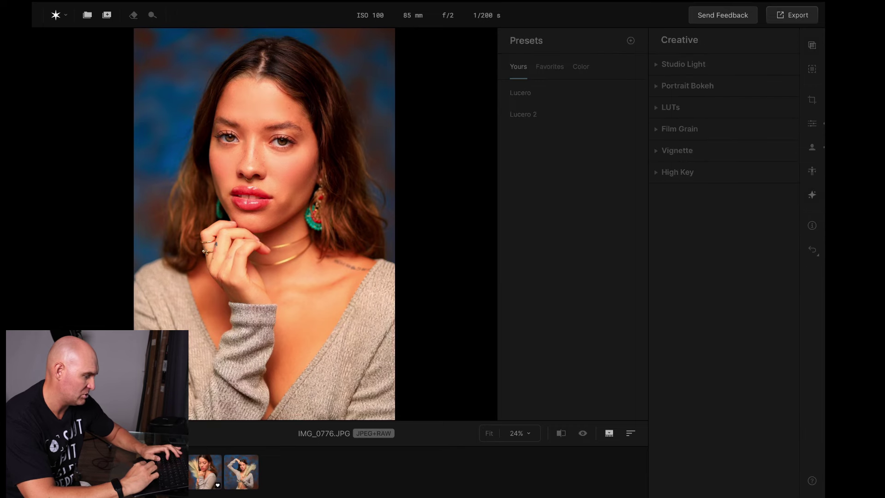
# Paste the edits onto IMG_0785.JPG, inspect the face at 100%, and return to the full image with the presets hidden
pyautogui.press('Right')
pyautogui.hotkey('ctrl', 'v')
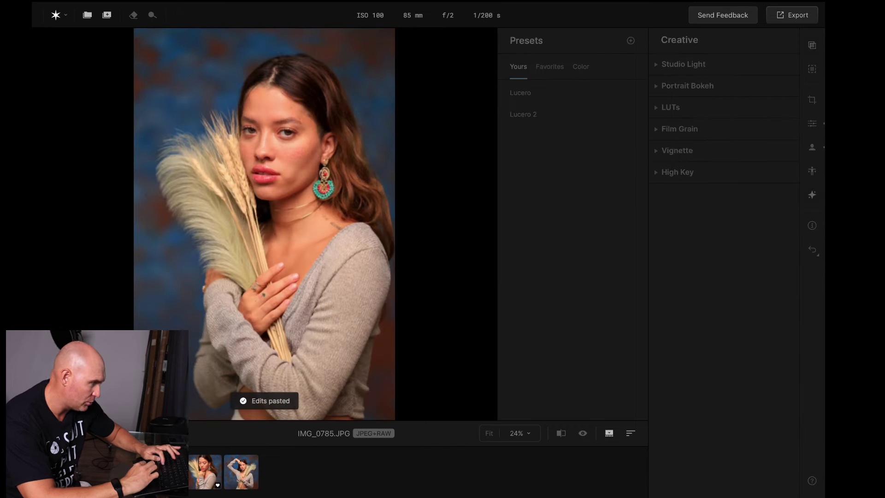
pyautogui.click(359, 275)
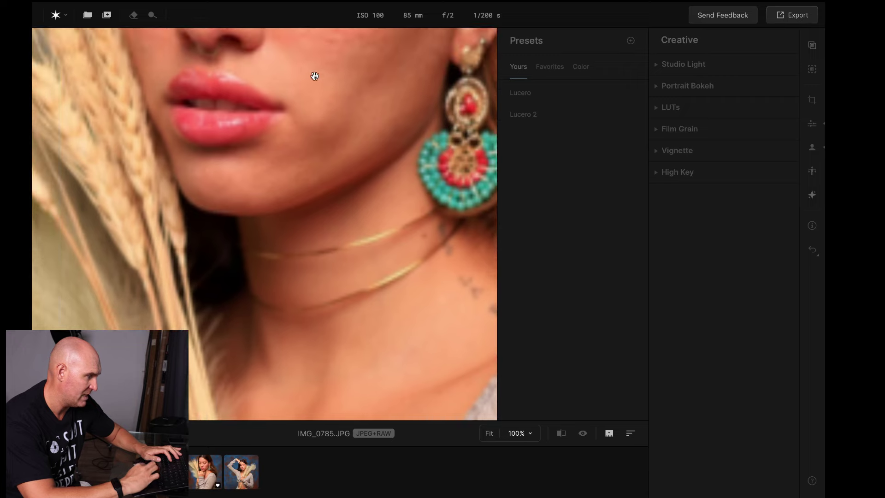
pyautogui.moveTo(312, 75); pyautogui.dragTo(340, 277)
pyautogui.click(372, 164)
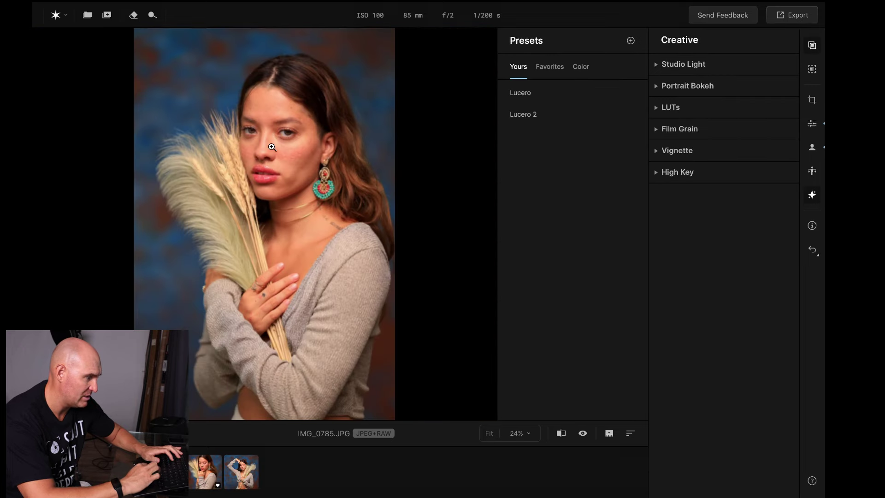
pyautogui.click(275, 147)
pyautogui.click(811, 41)
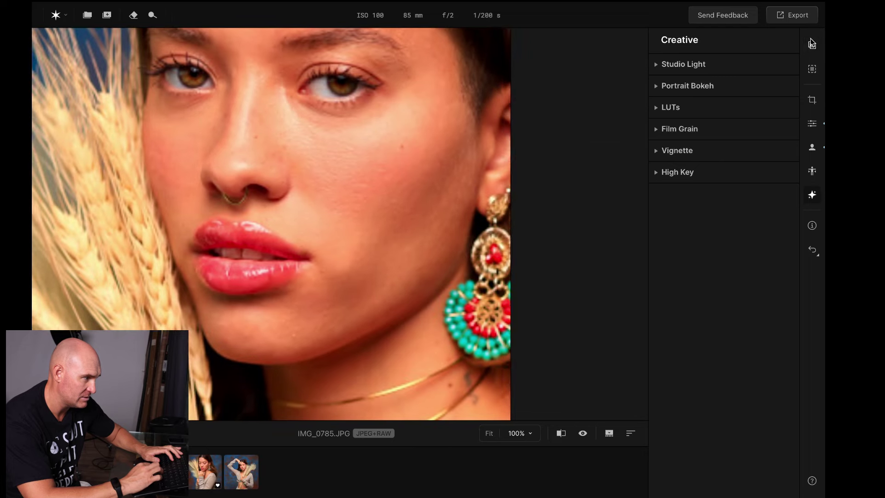
pyautogui.click(473, 167)
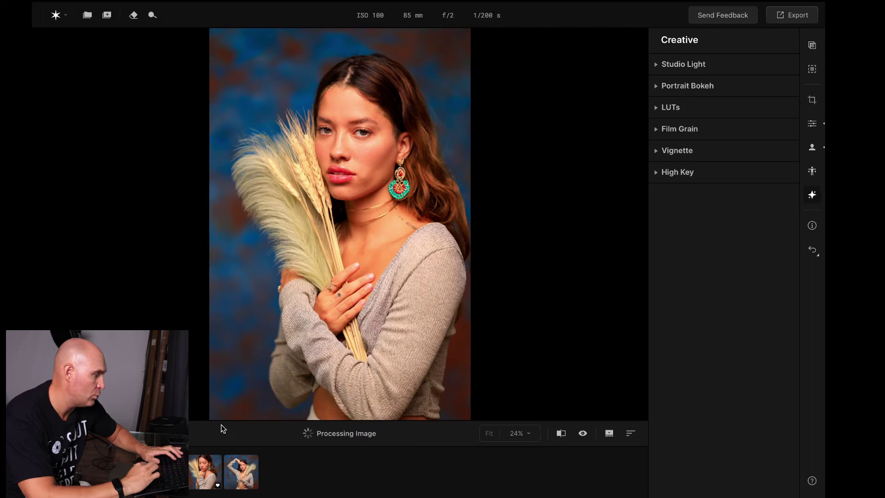
# Apply the saved "Lucero 2" preset to IMG_0828.JPG at its full strength of 100
pyautogui.click(242, 474)
pyautogui.click(812, 45)
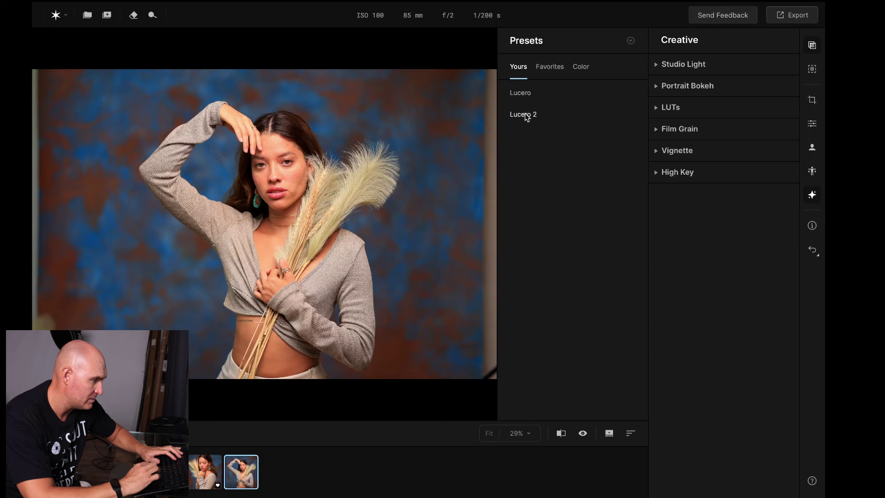
pyautogui.click(527, 116)
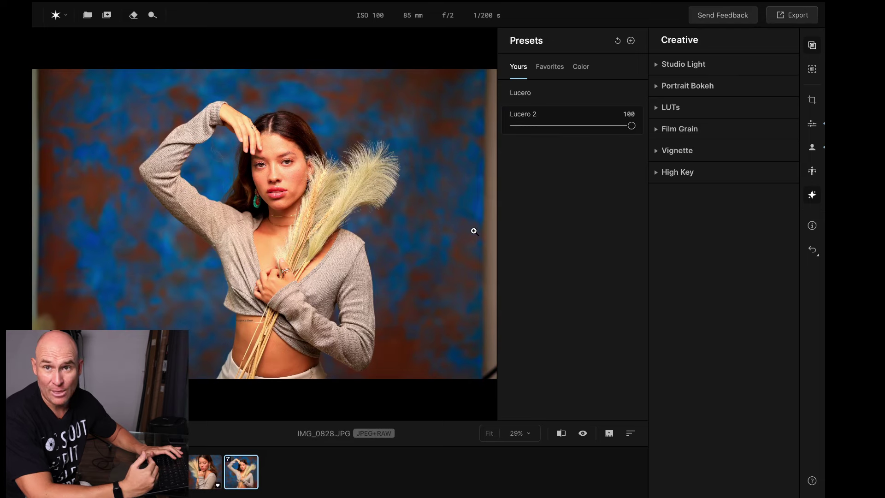
# Inspect the face in IMG_0828.JPG at 100%, compare it with the original, and return to the full image
pyautogui.click(286, 160)
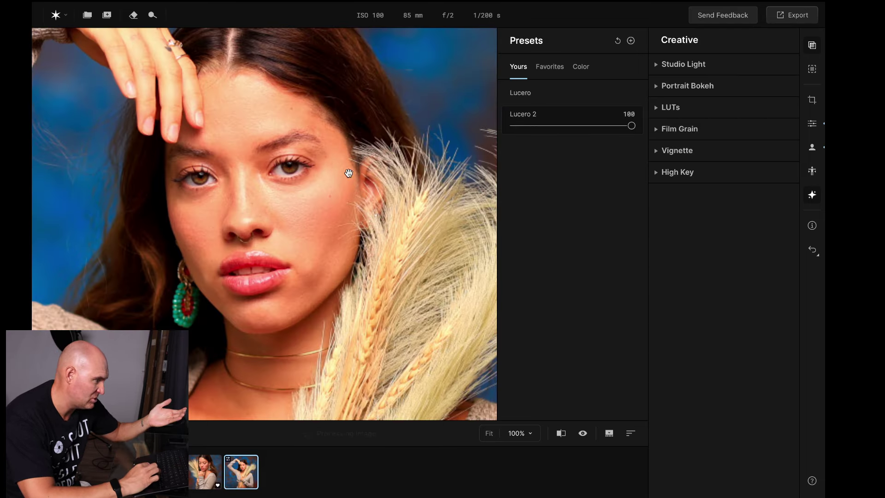
pyautogui.moveTo(267, 198); pyautogui.dragTo(290, 191)
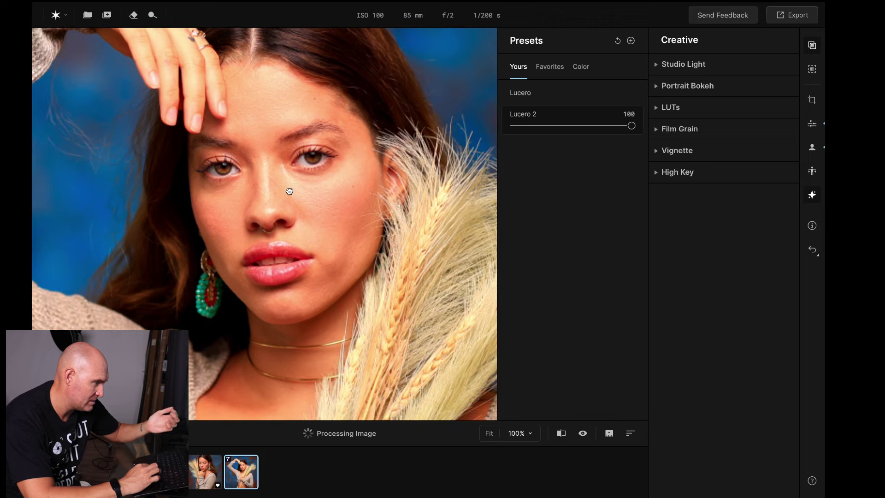
pyautogui.click(812, 46)
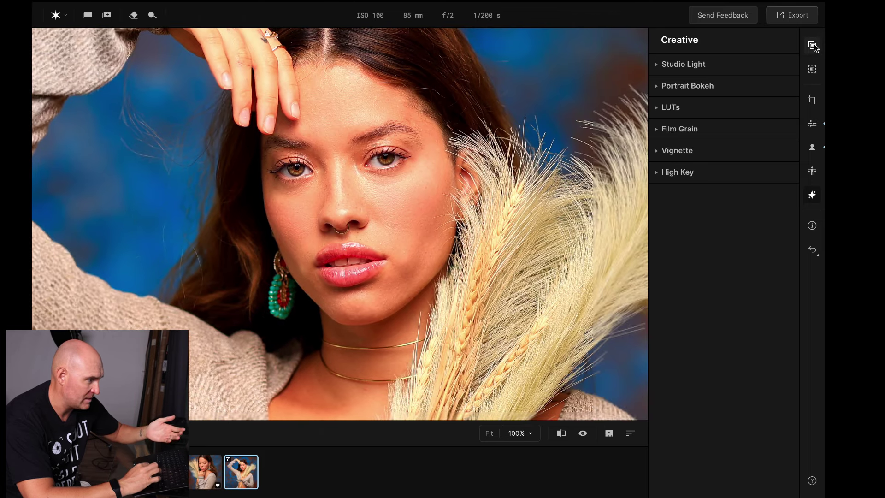
pyautogui.click(581, 433)
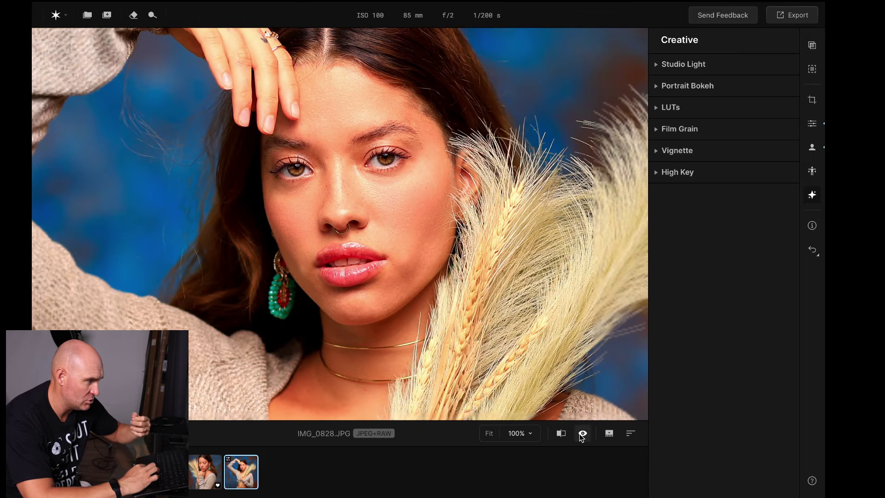
pyautogui.click(405, 170)
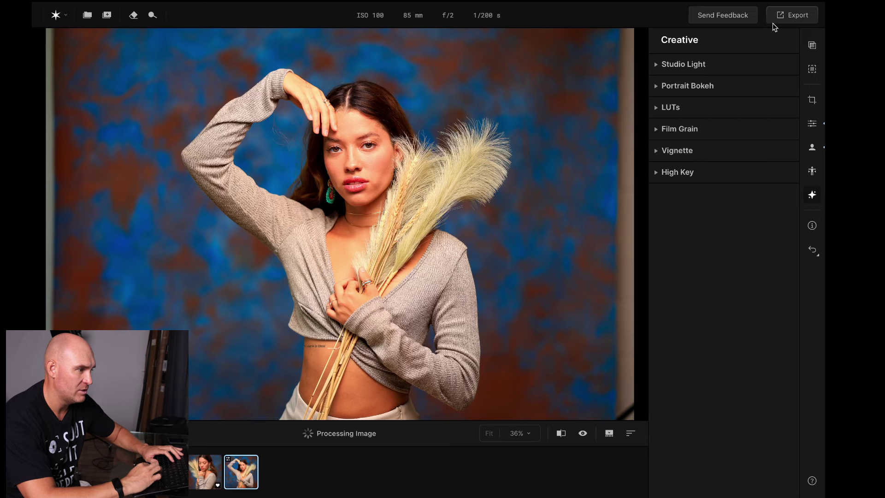
# Open the Essentials adjustments for IMG_0828.JPG
pyautogui.click(813, 100)
pyautogui.click(814, 124)
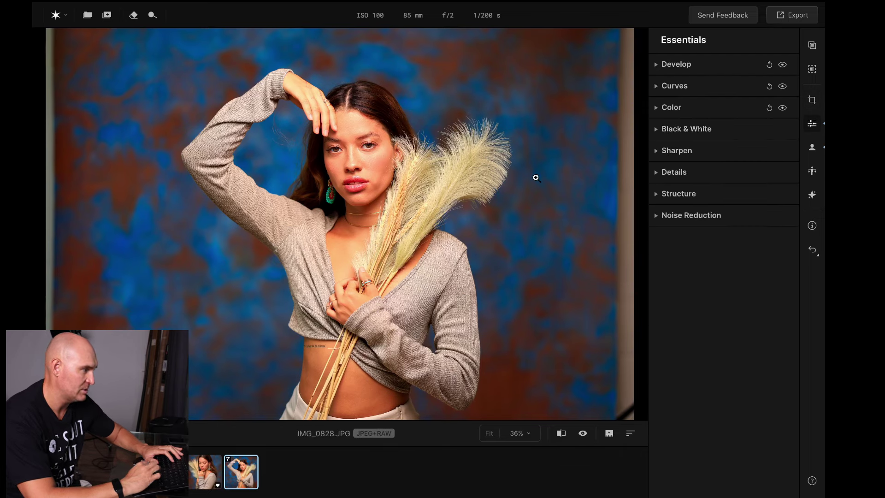